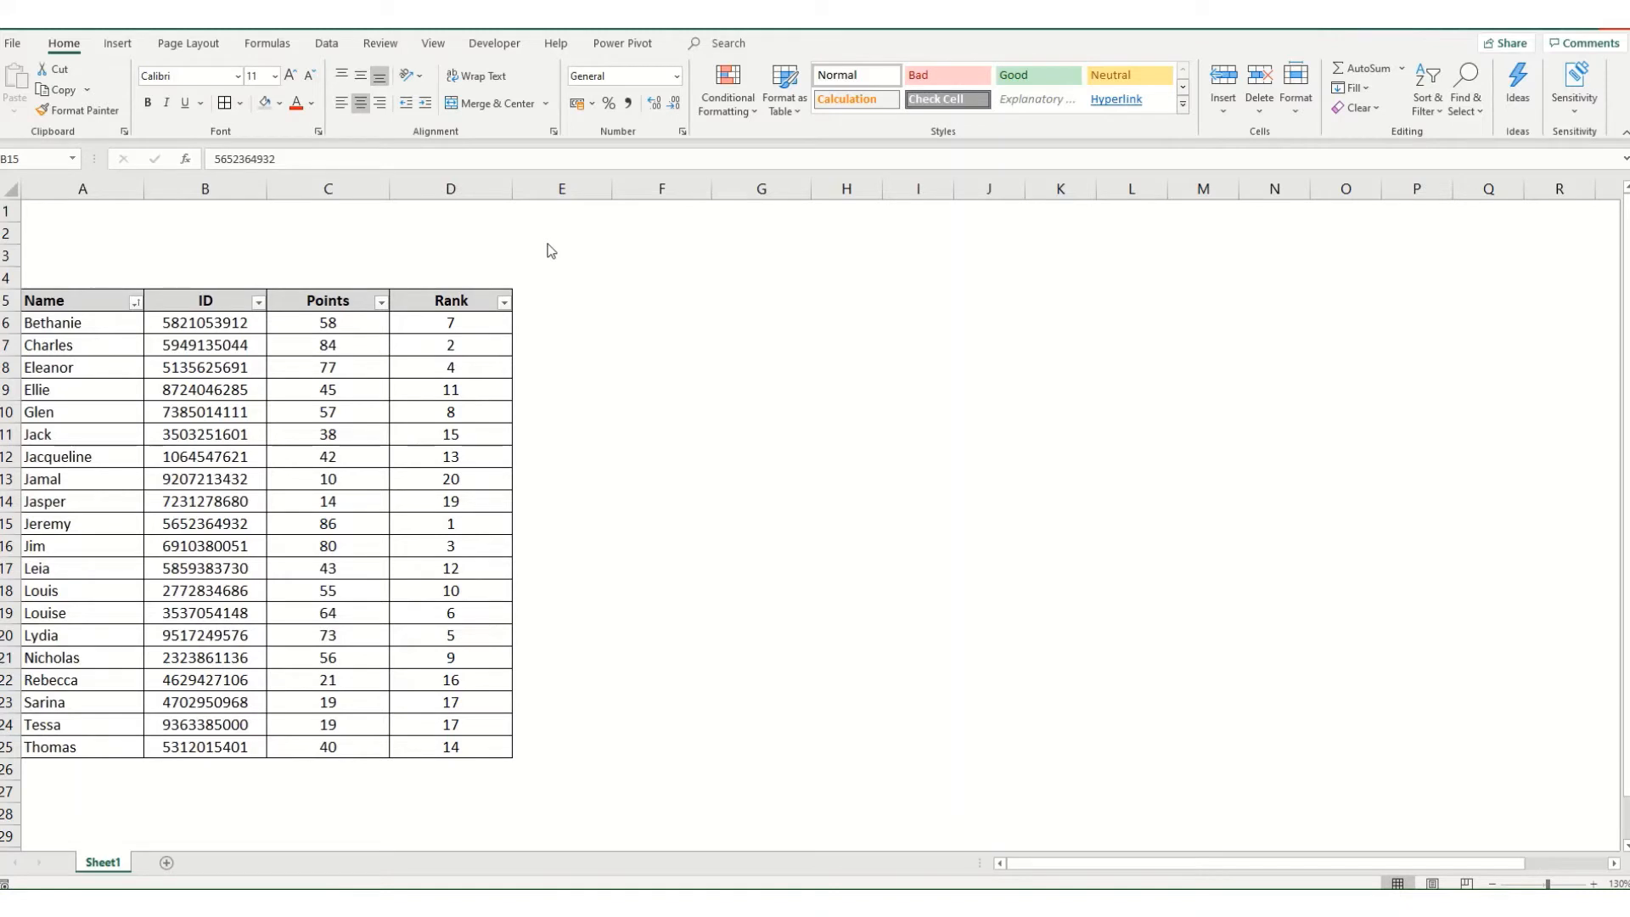
# Enter =INDEX(A5:D25,5,3) in cell A2 and check its result against cell C9 of the table
pyautogui.click(76, 230)
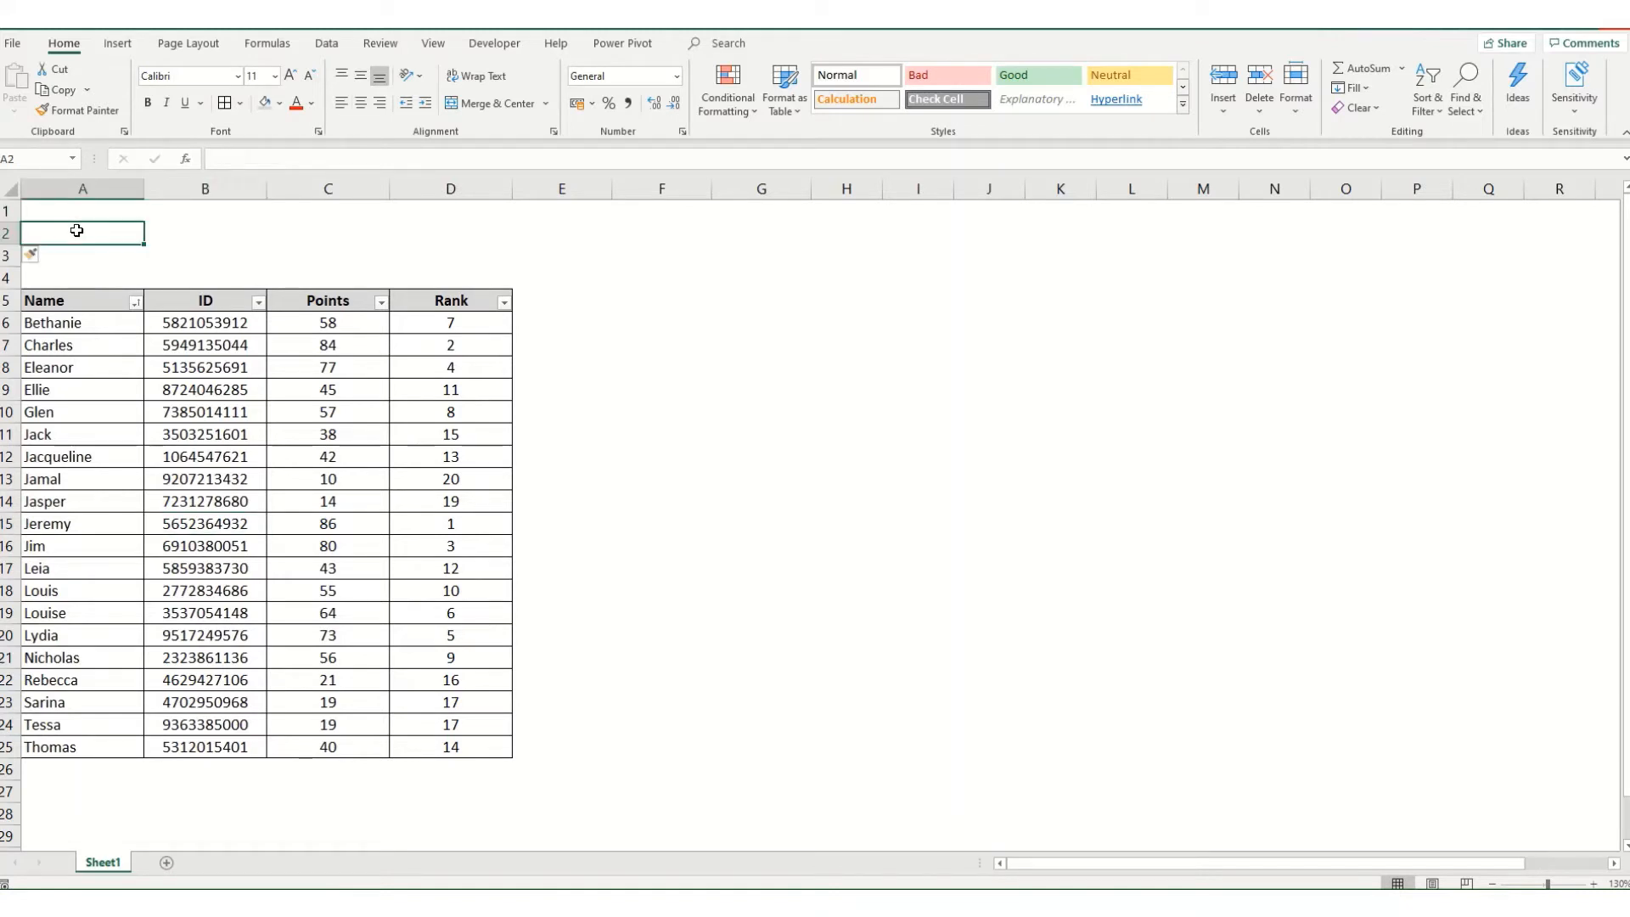
pyautogui.write('=indeix')
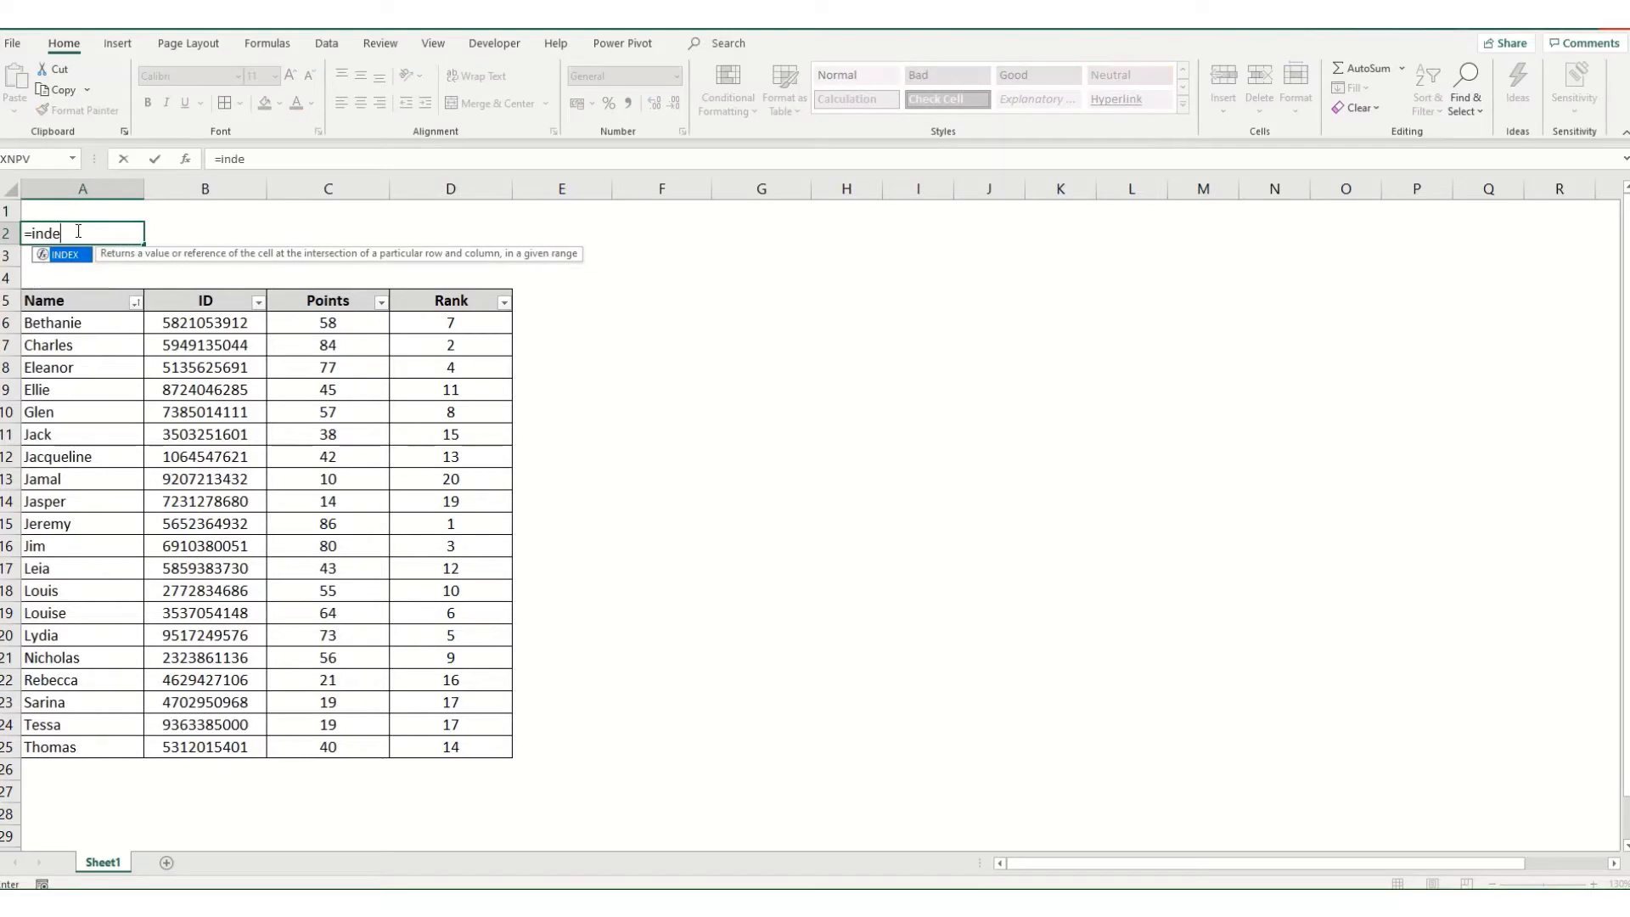
pyautogui.press('BackSpace')
pyautogui.press('Tab')
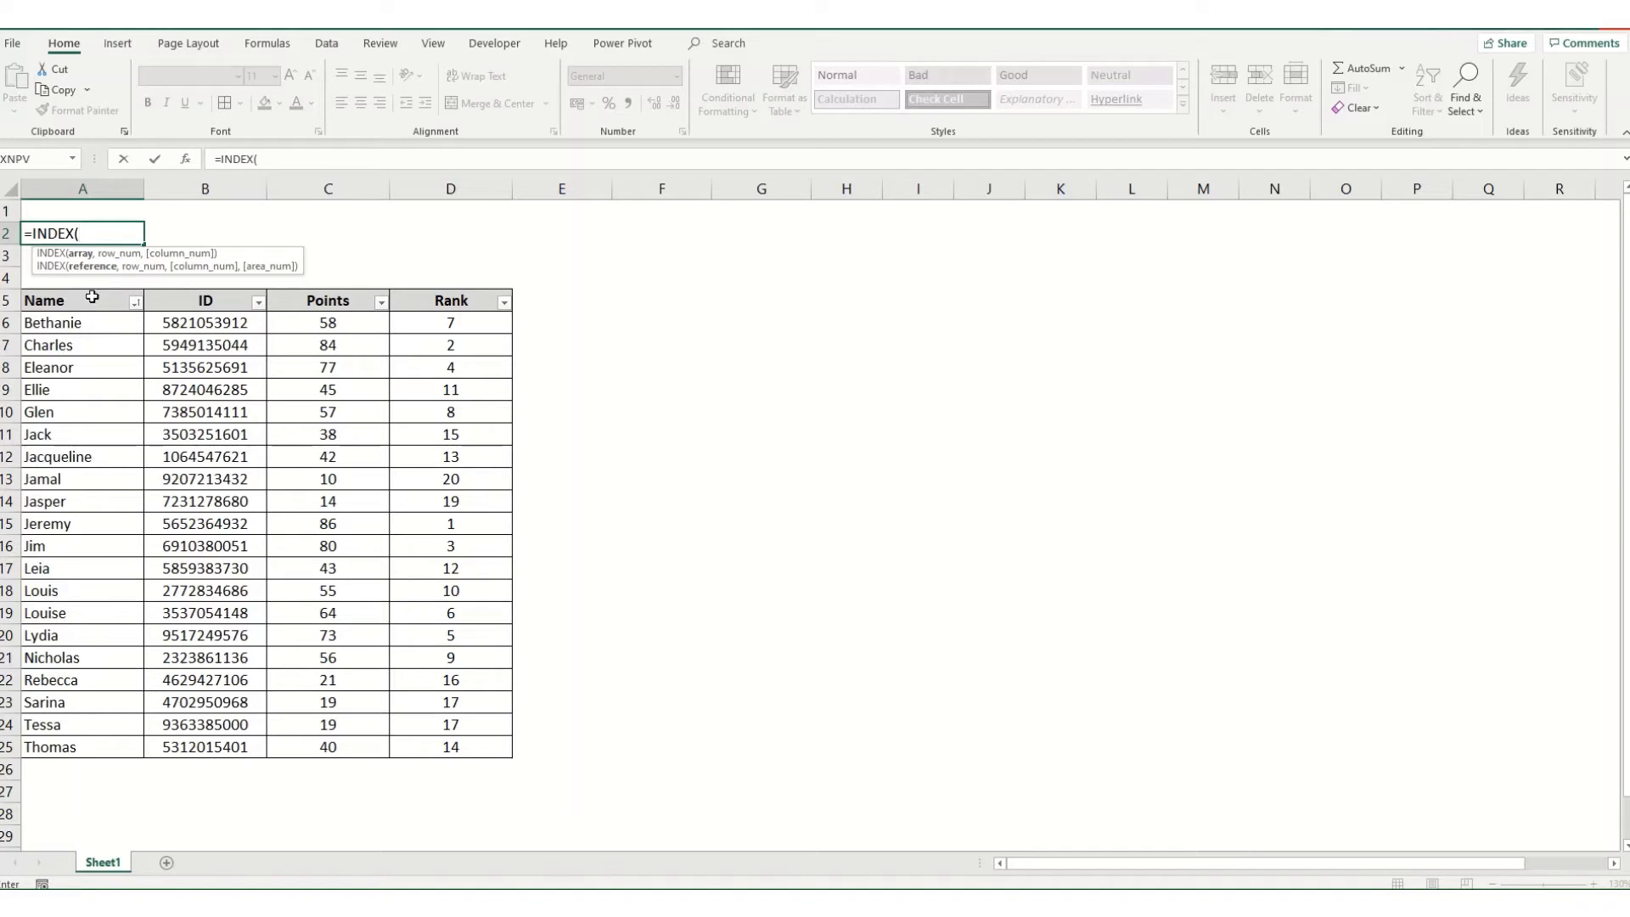
pyautogui.moveTo(92, 297); pyautogui.dragTo(470, 747)
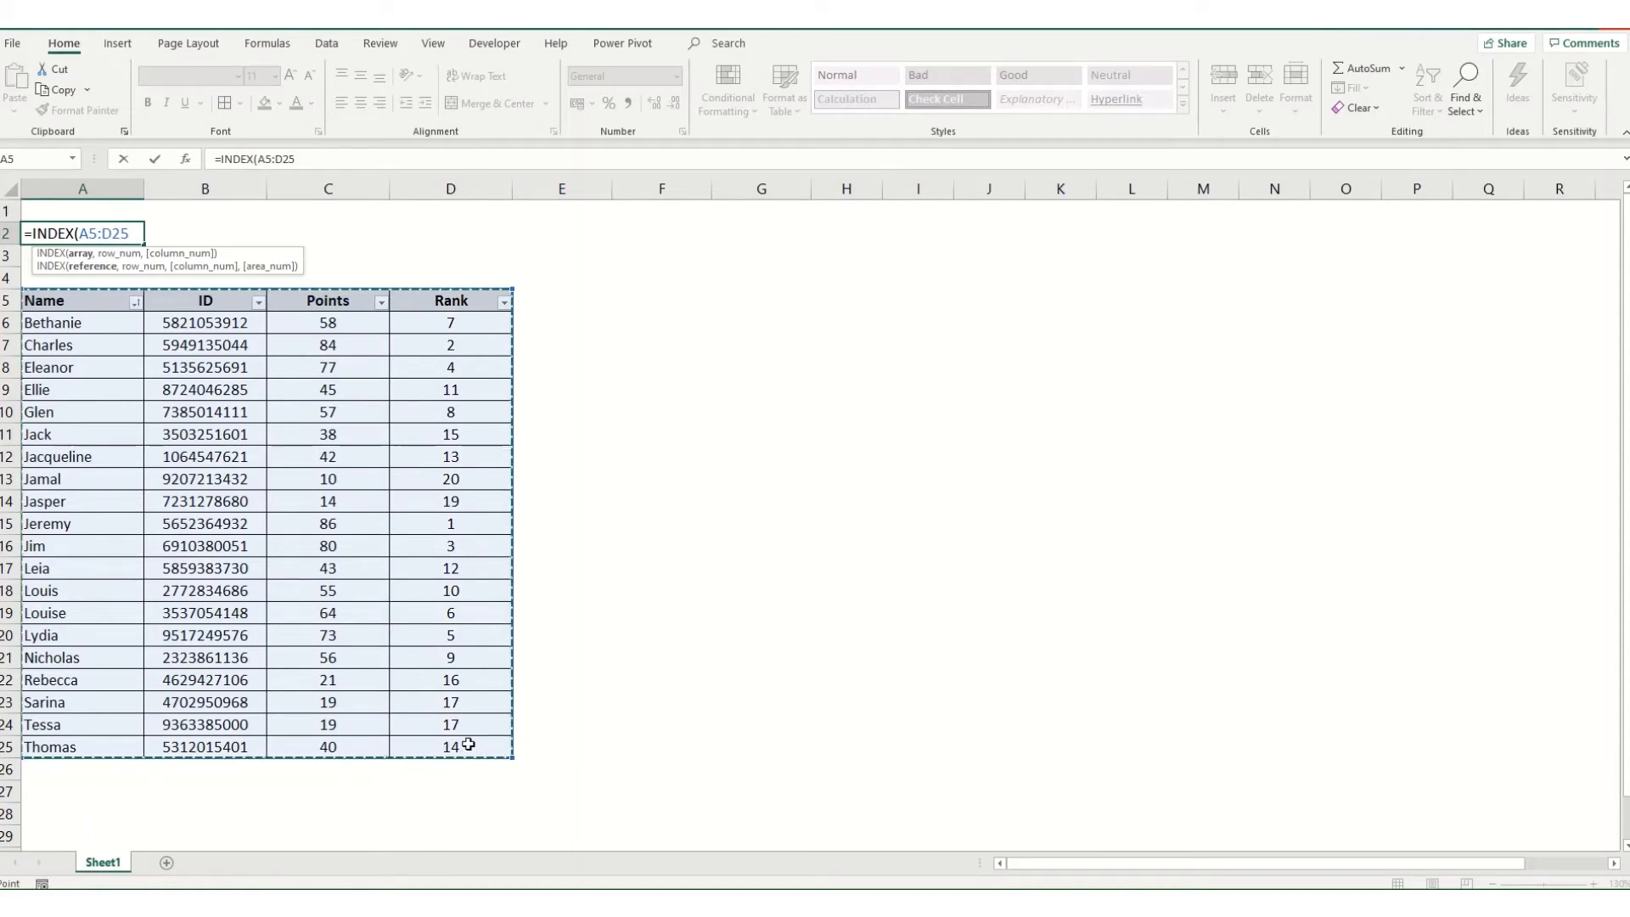
pyautogui.write(',')
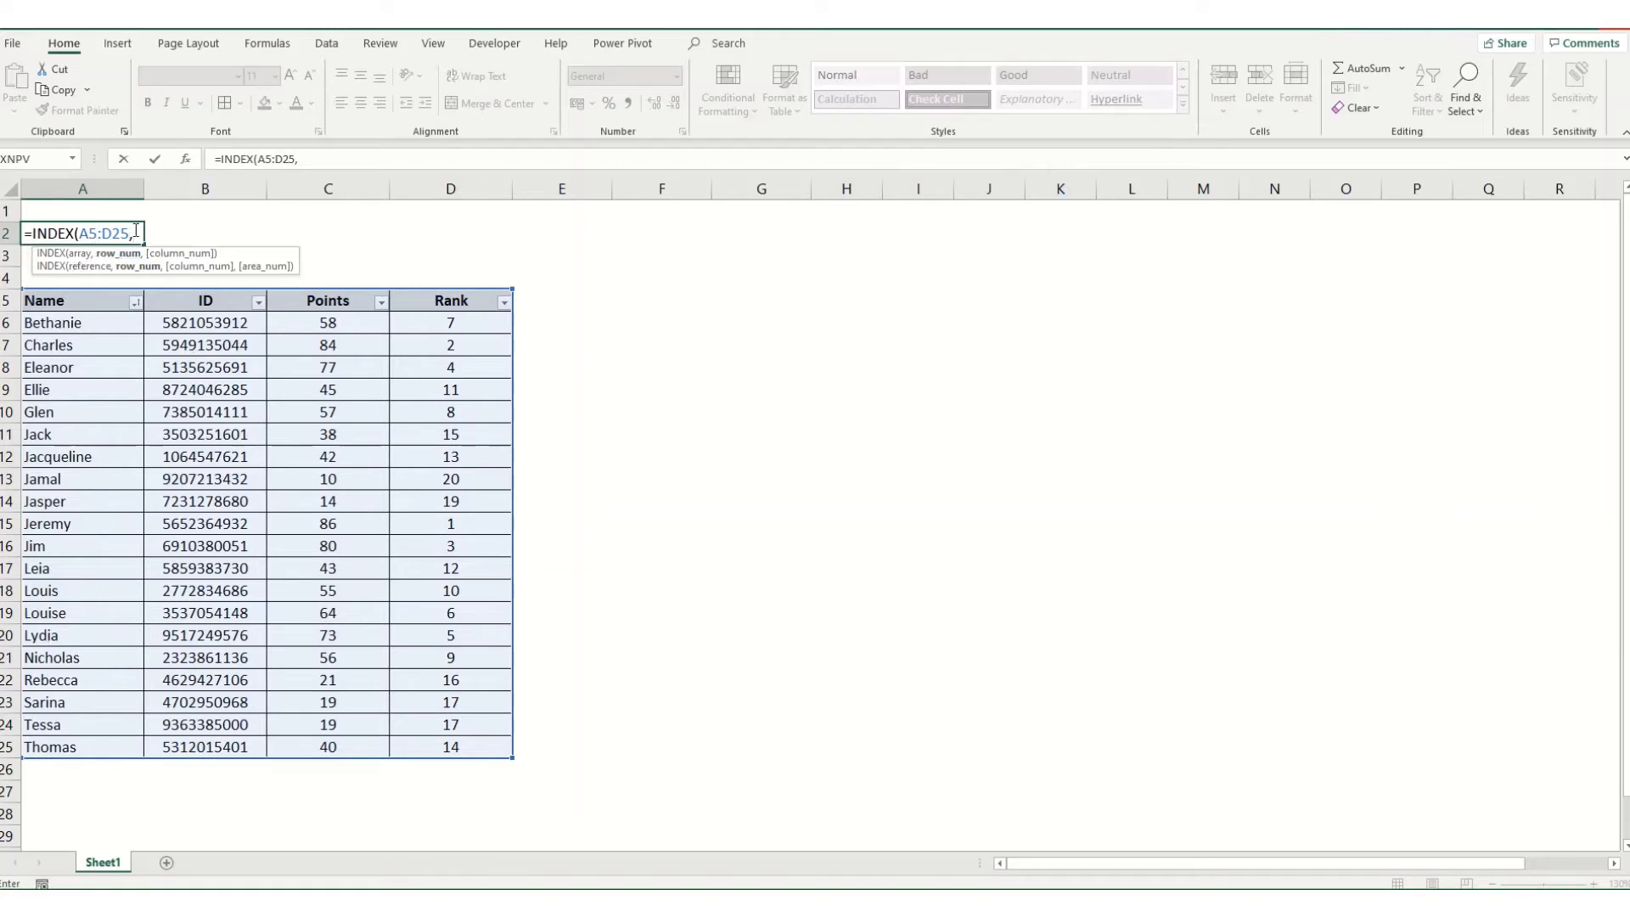
pyautogui.write('5,')
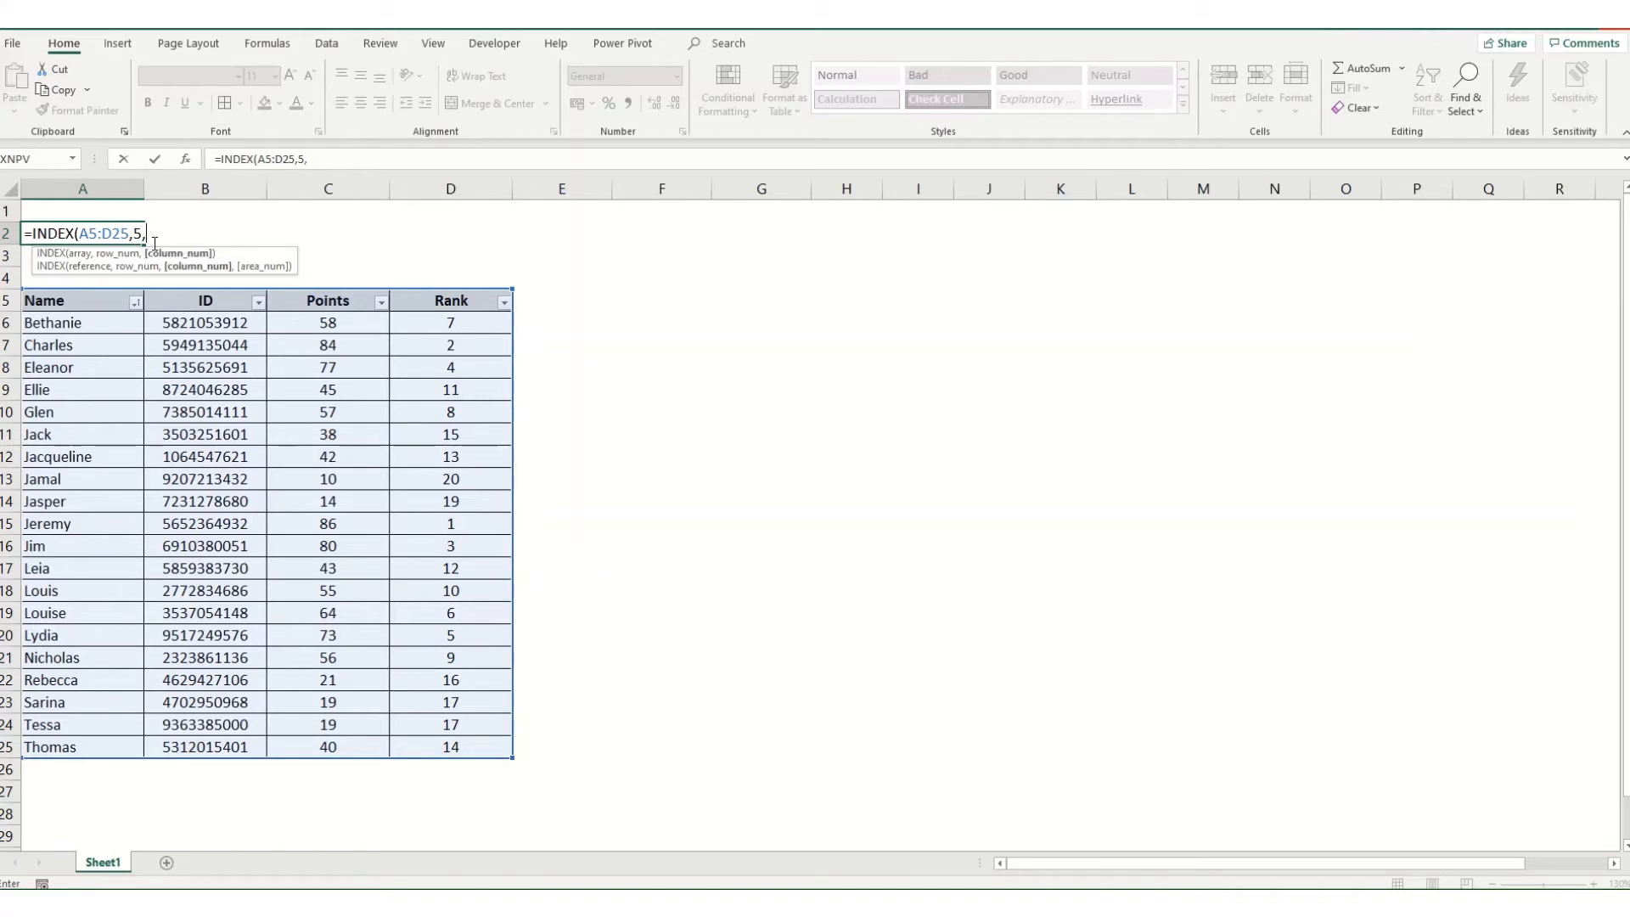
pyautogui.write('3')
pyautogui.press('Return')
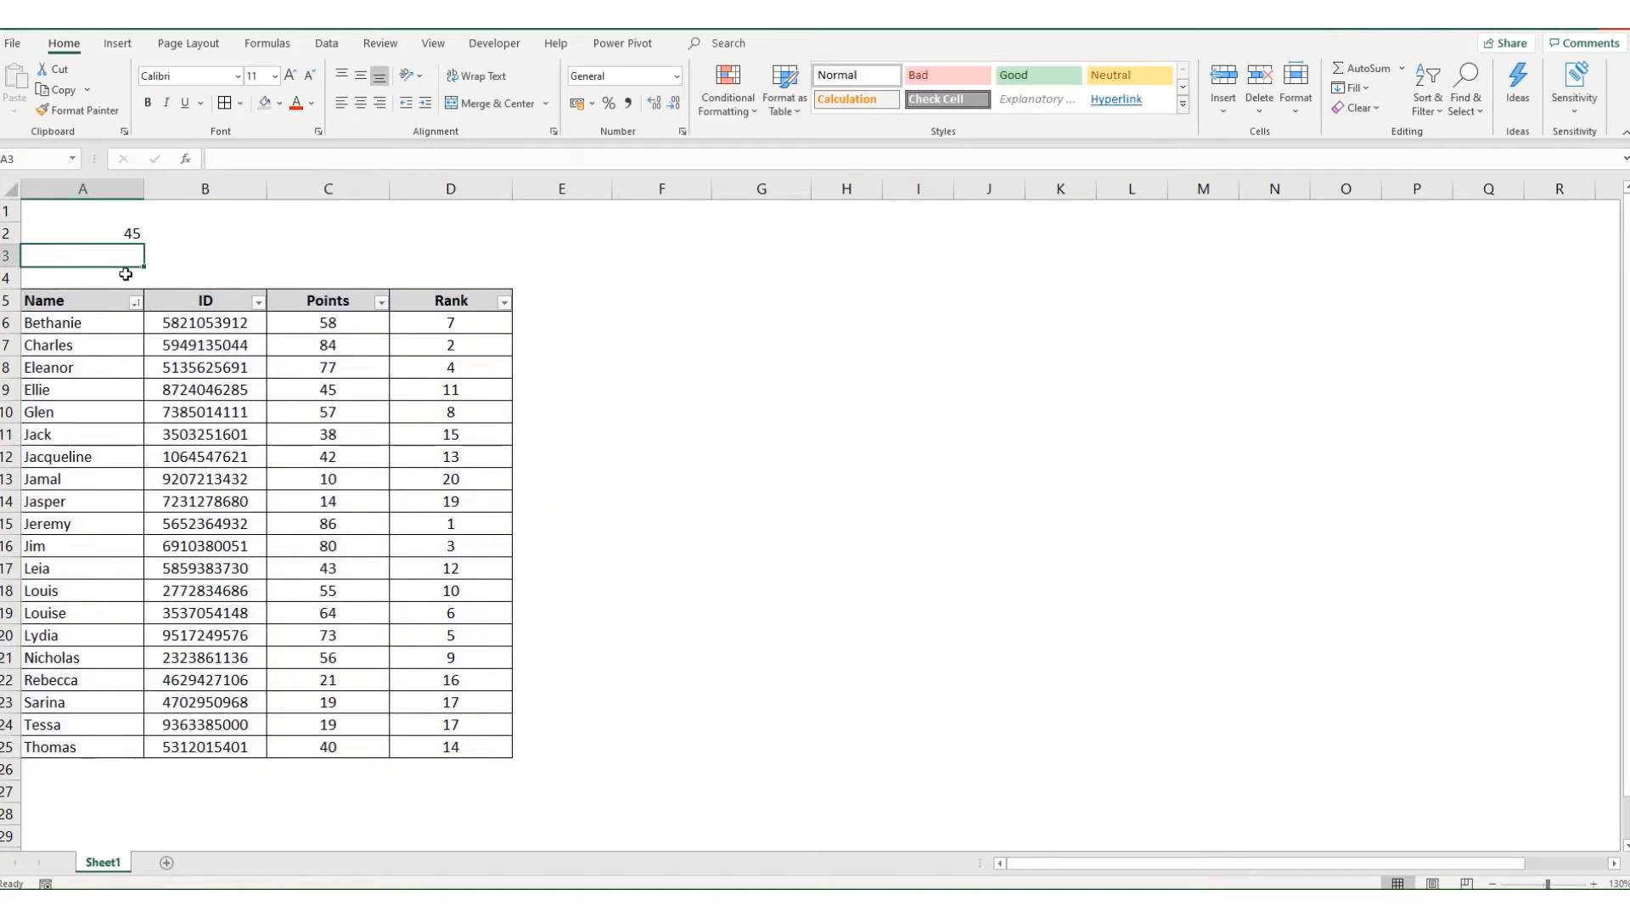
pyautogui.click(124, 234)
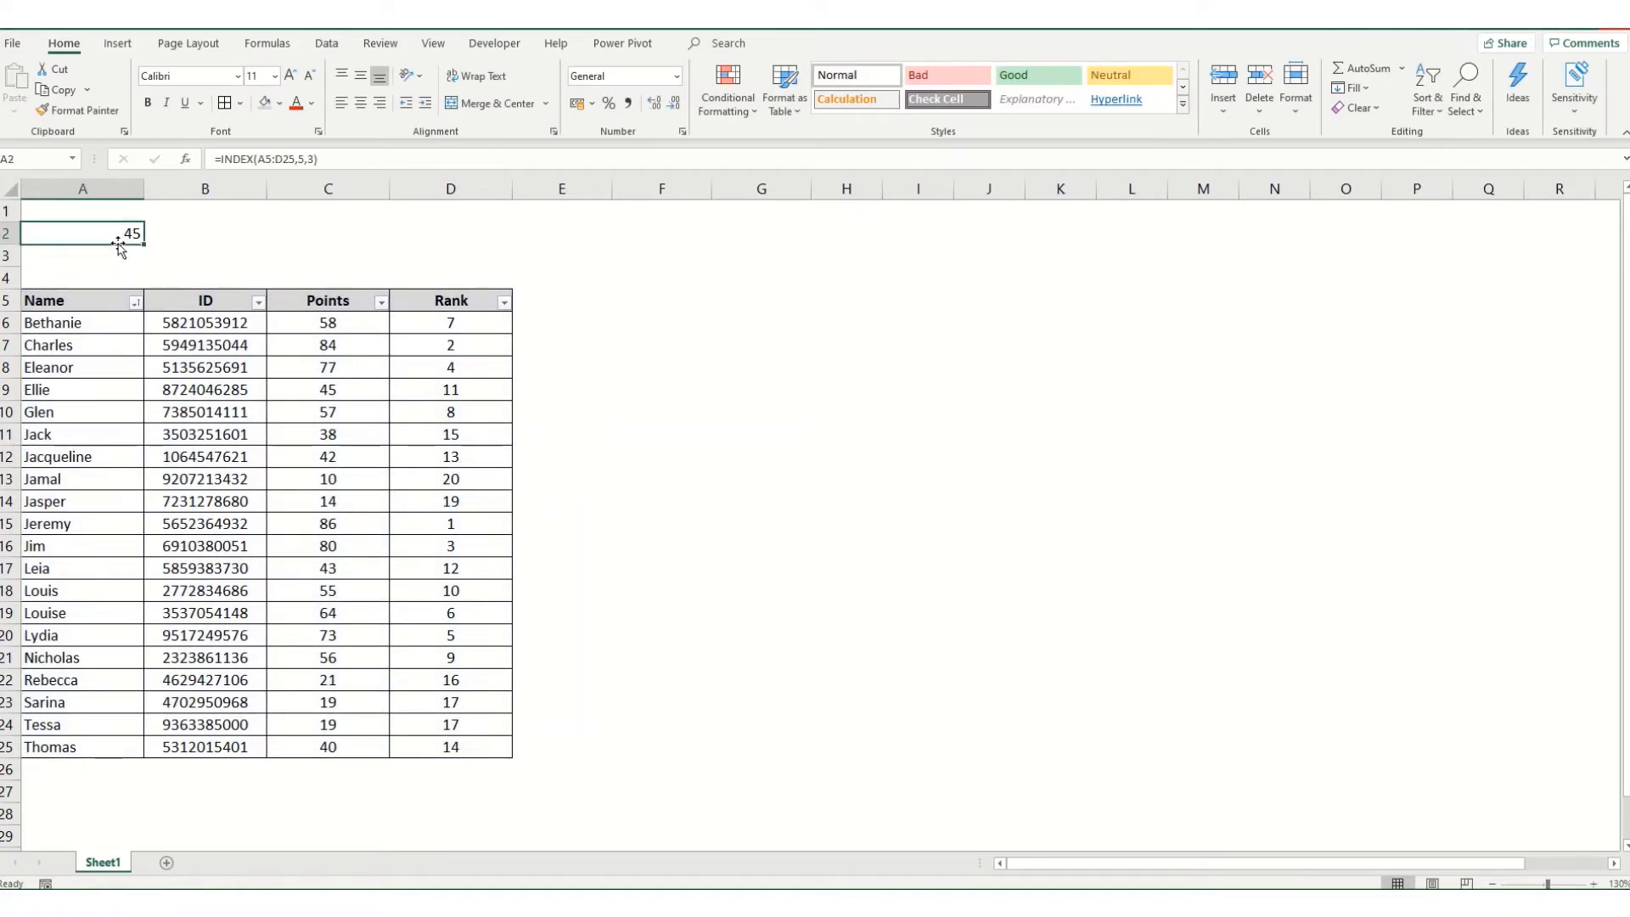
pyautogui.moveTo(96, 300); pyautogui.dragTo(98, 391)
pyautogui.click(98, 391)
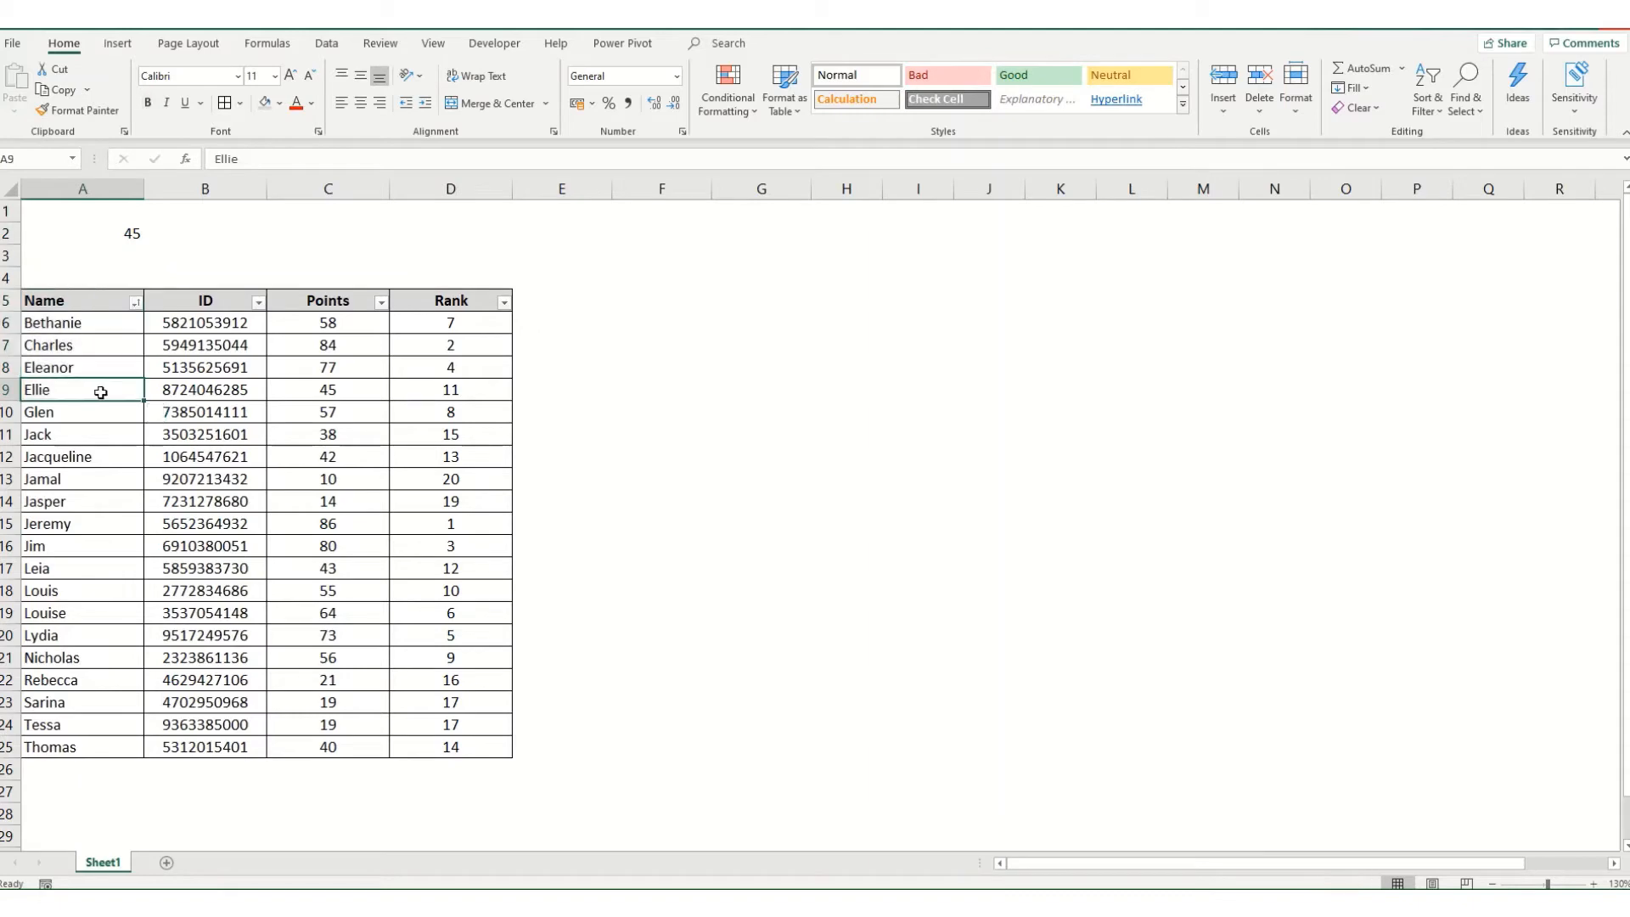
pyautogui.click(316, 394)
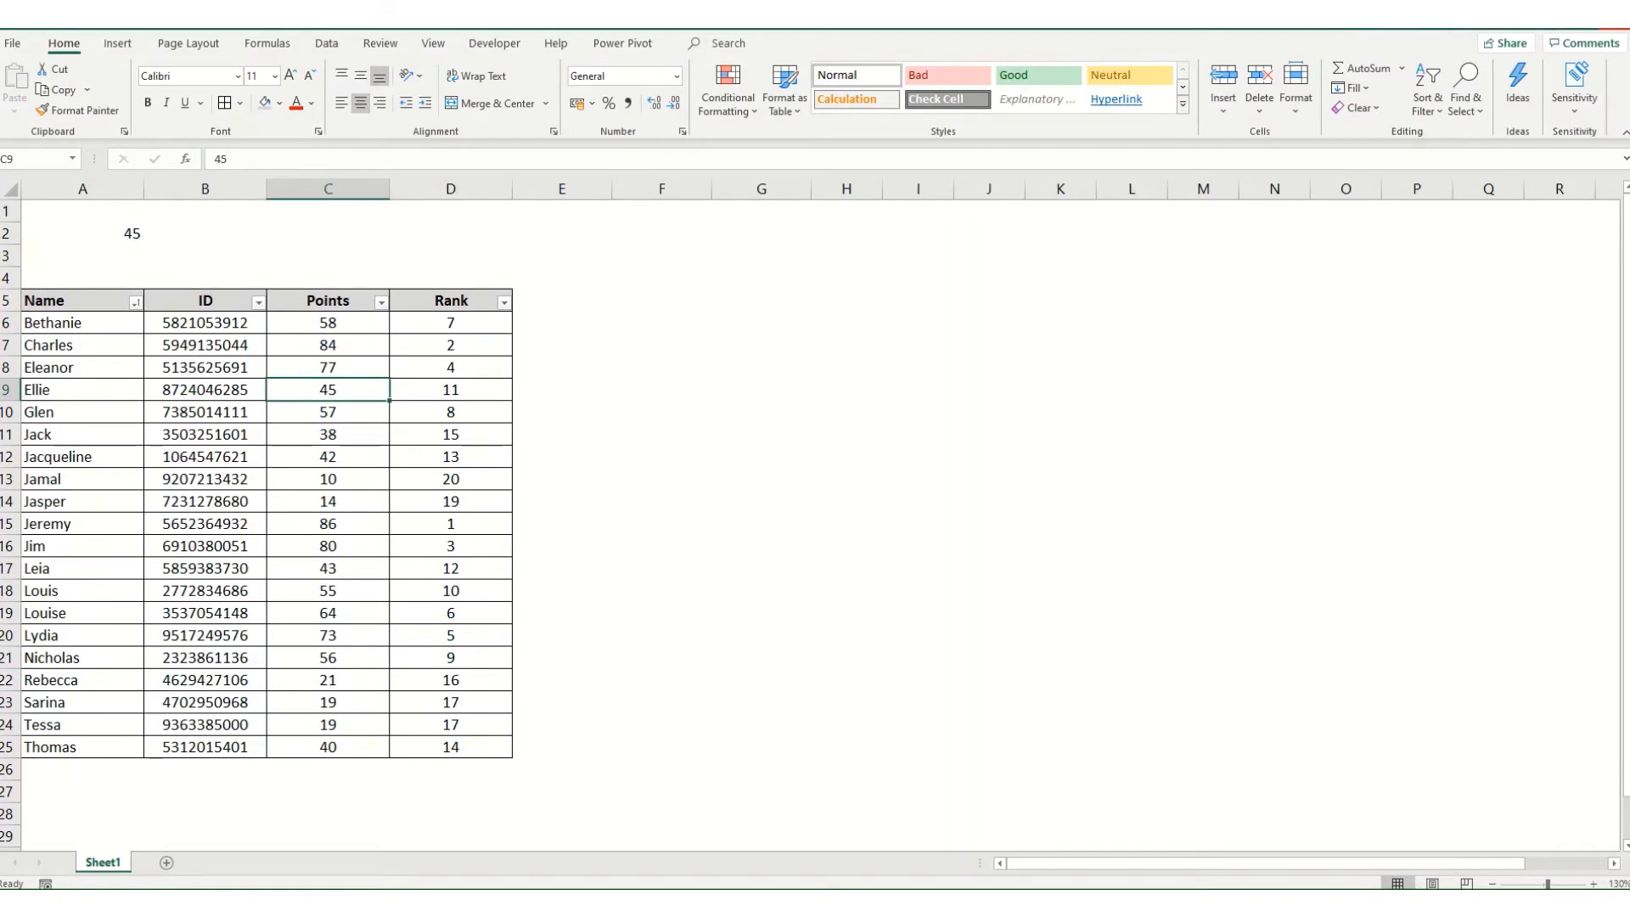
pyautogui.click(109, 239)
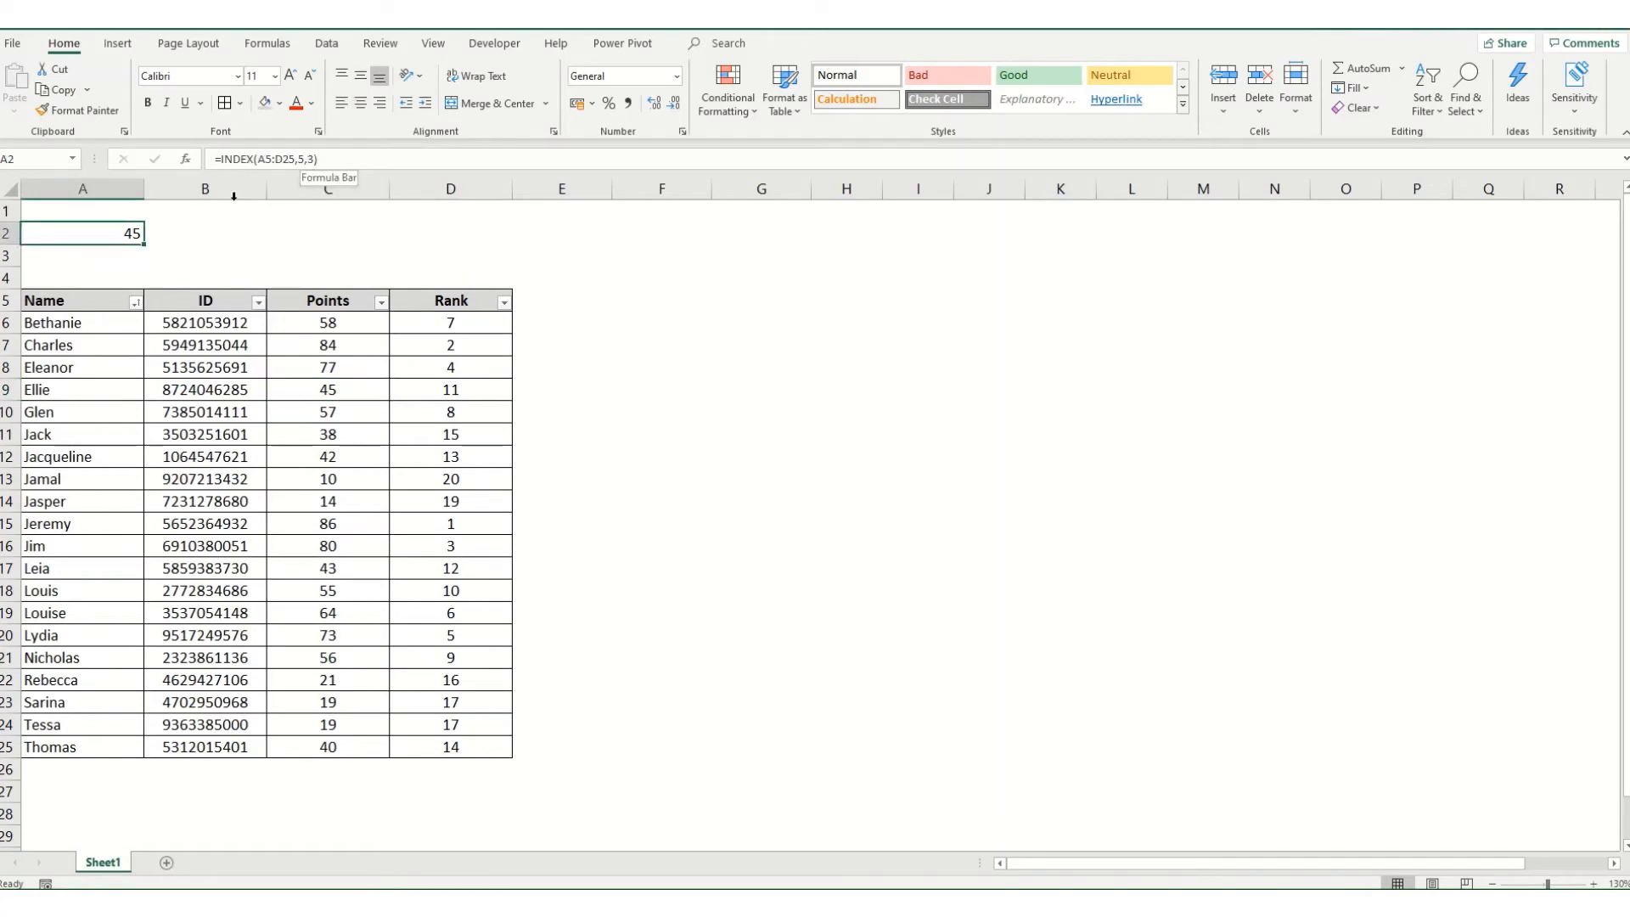
# Enter =INDEX(A5:A25,5) in cell A3 to return the fifth entry of the Name column
pyautogui.click(123, 256)
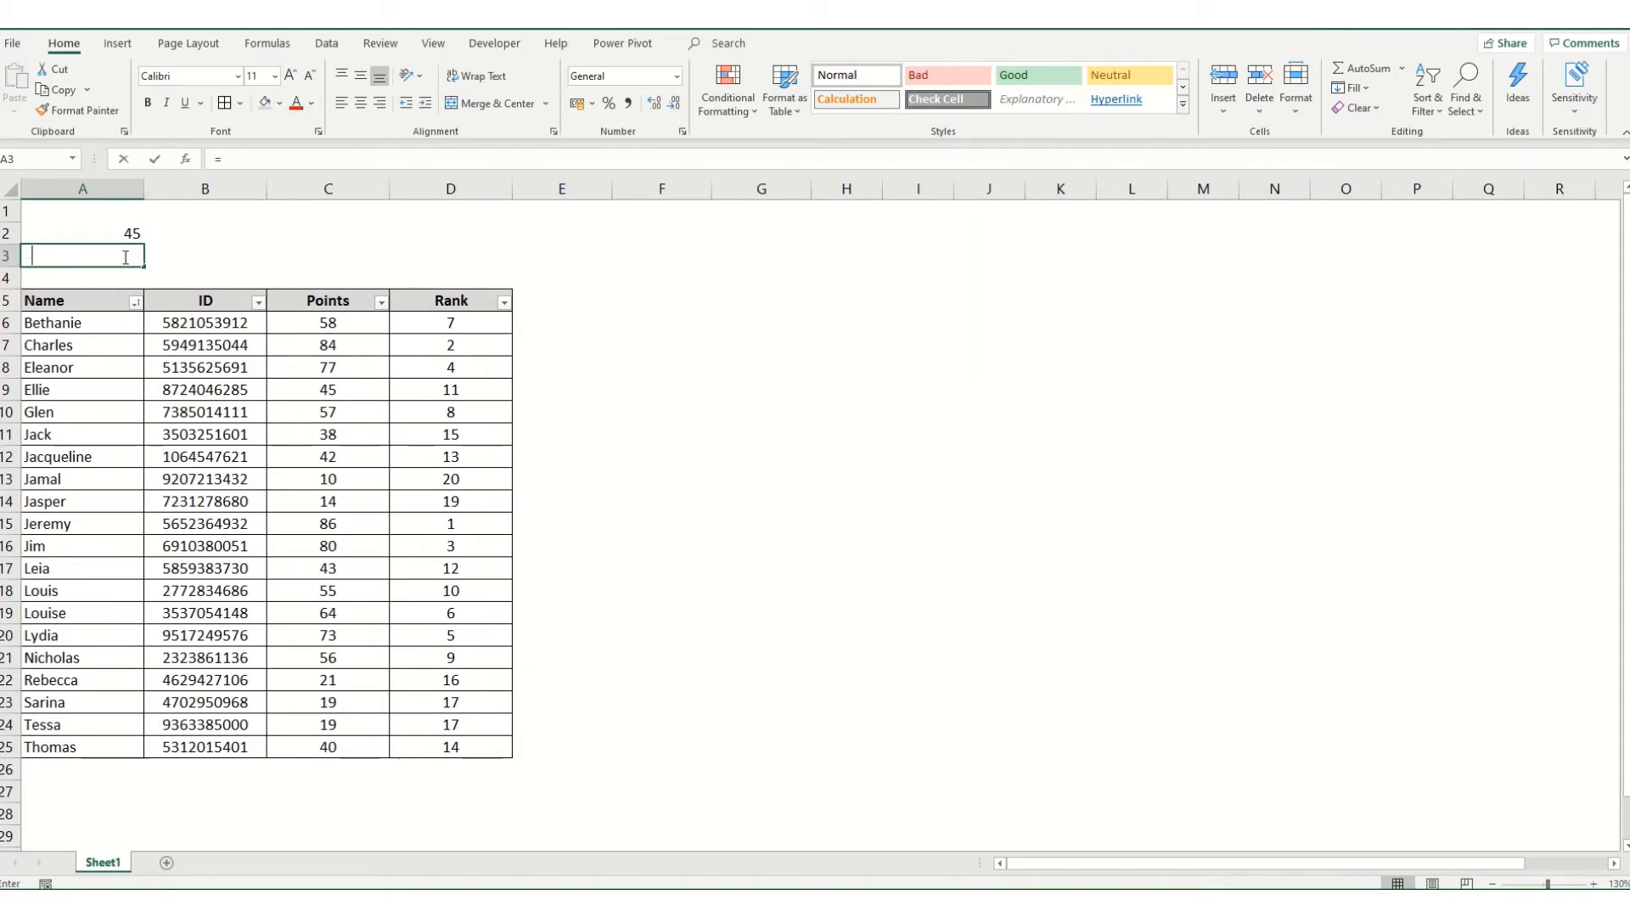
pyautogui.write('=index')
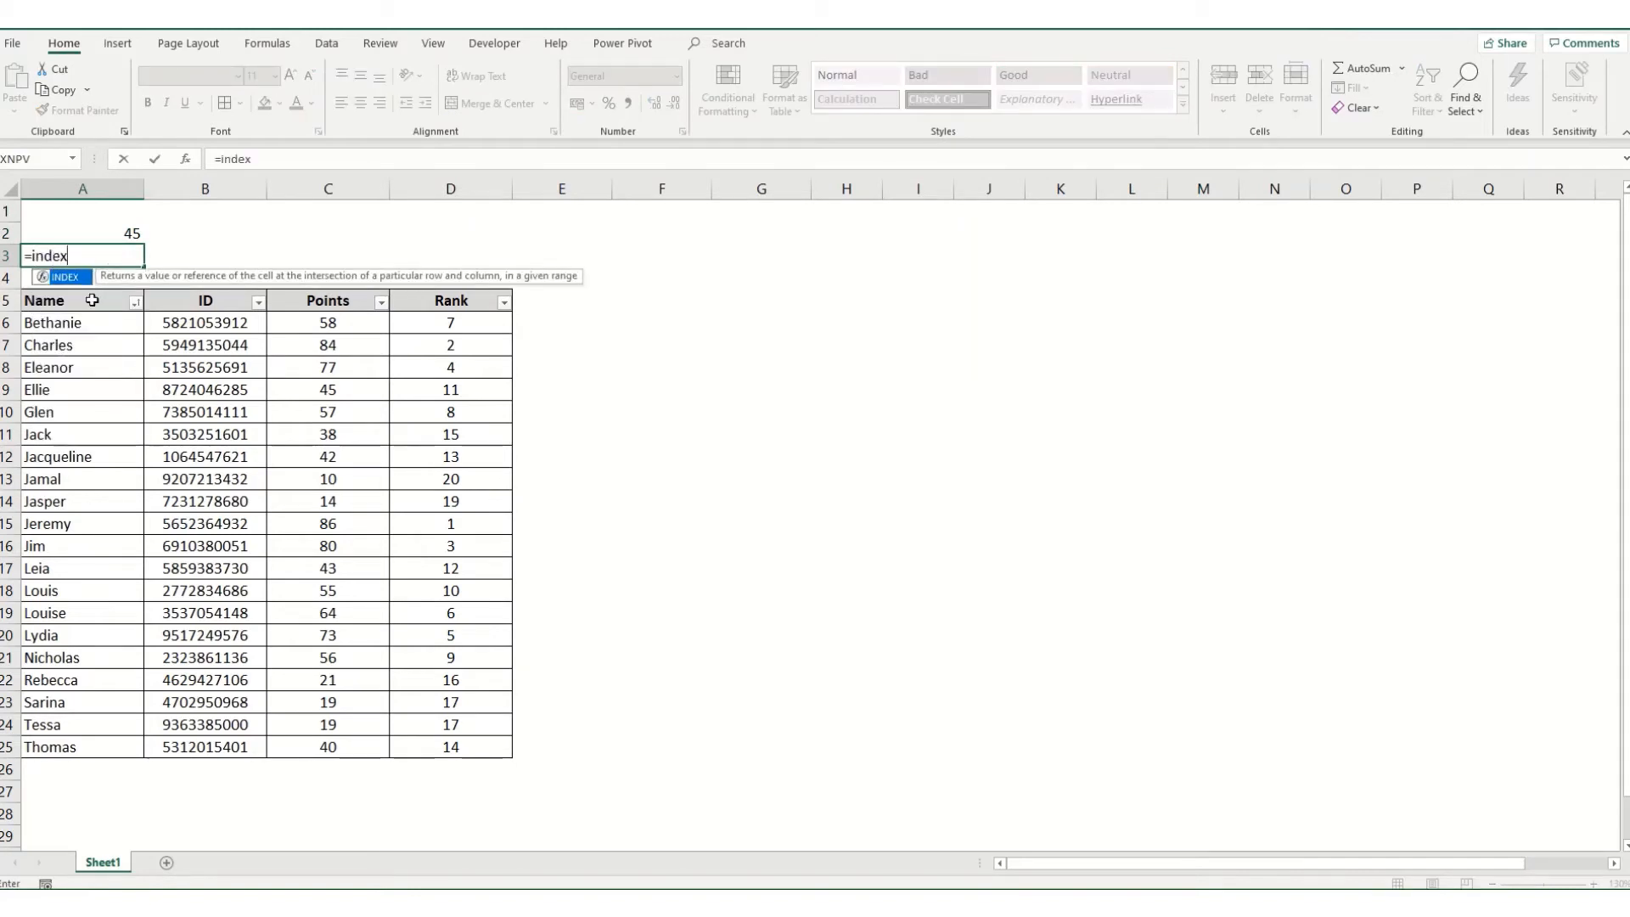
pyautogui.press('Tab')
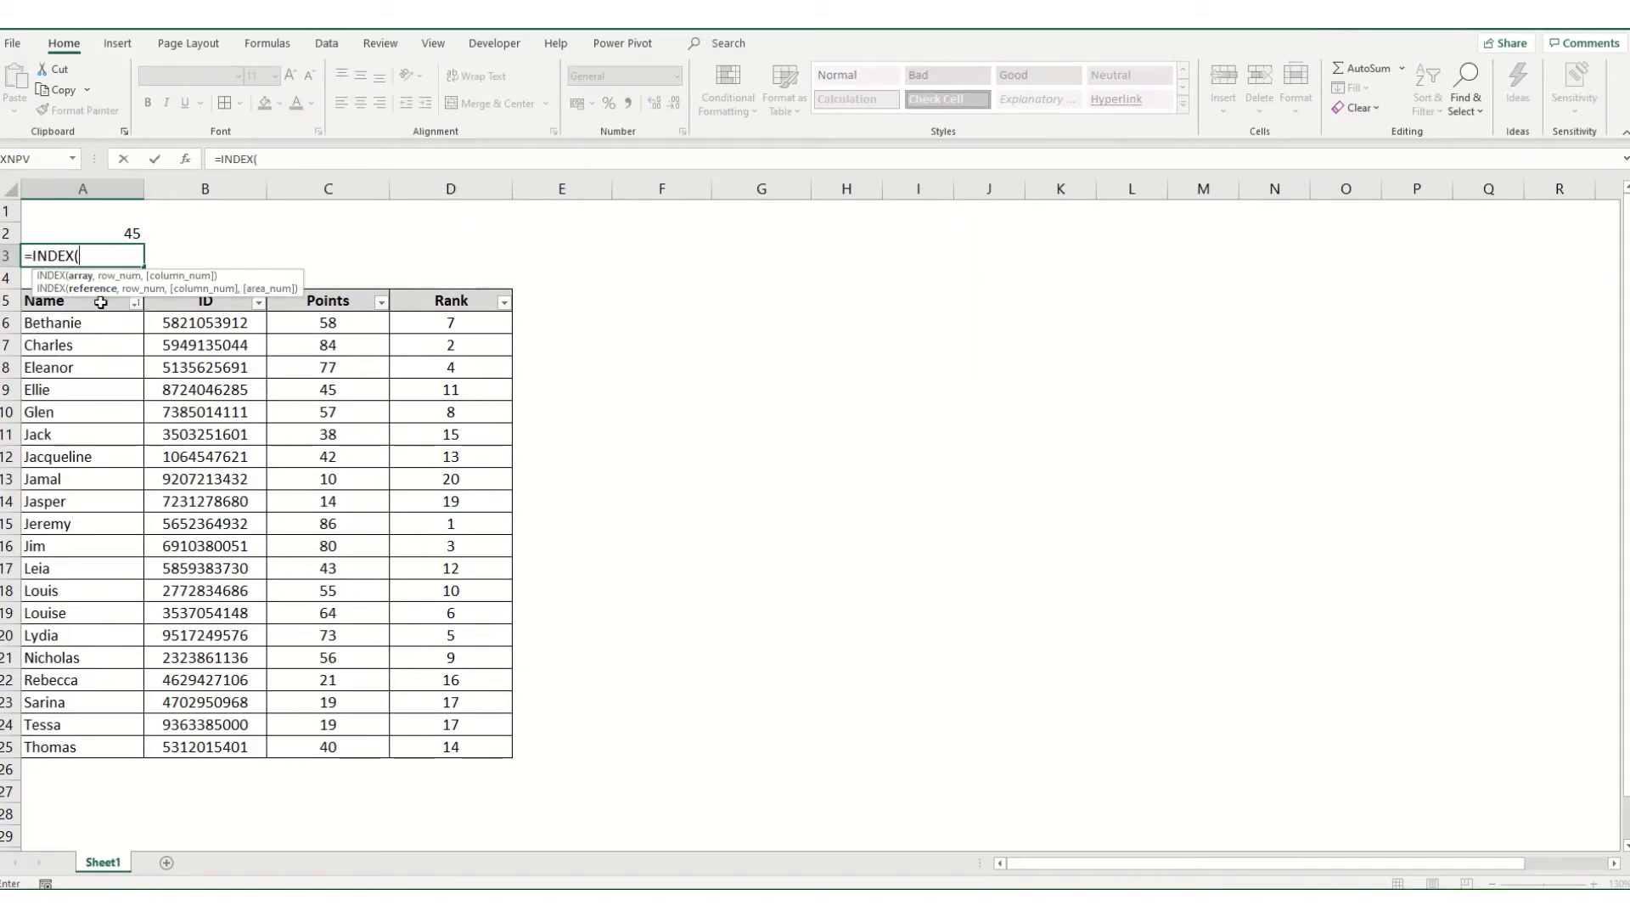
pyautogui.moveTo(100, 302); pyautogui.dragTo(110, 747)
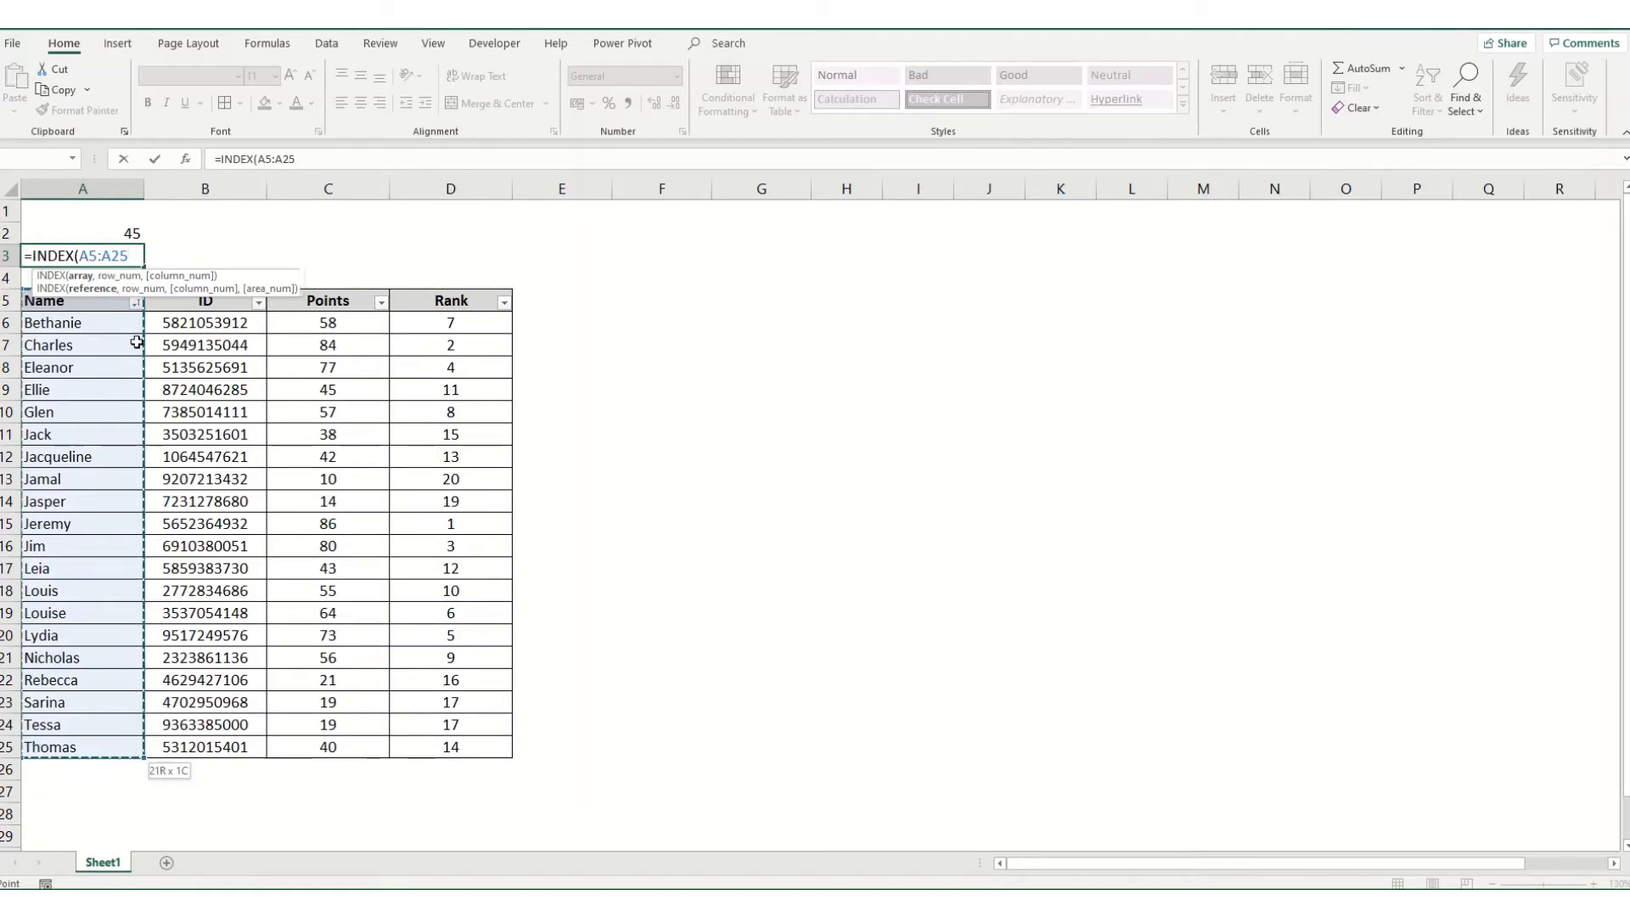
pyautogui.write(',5')
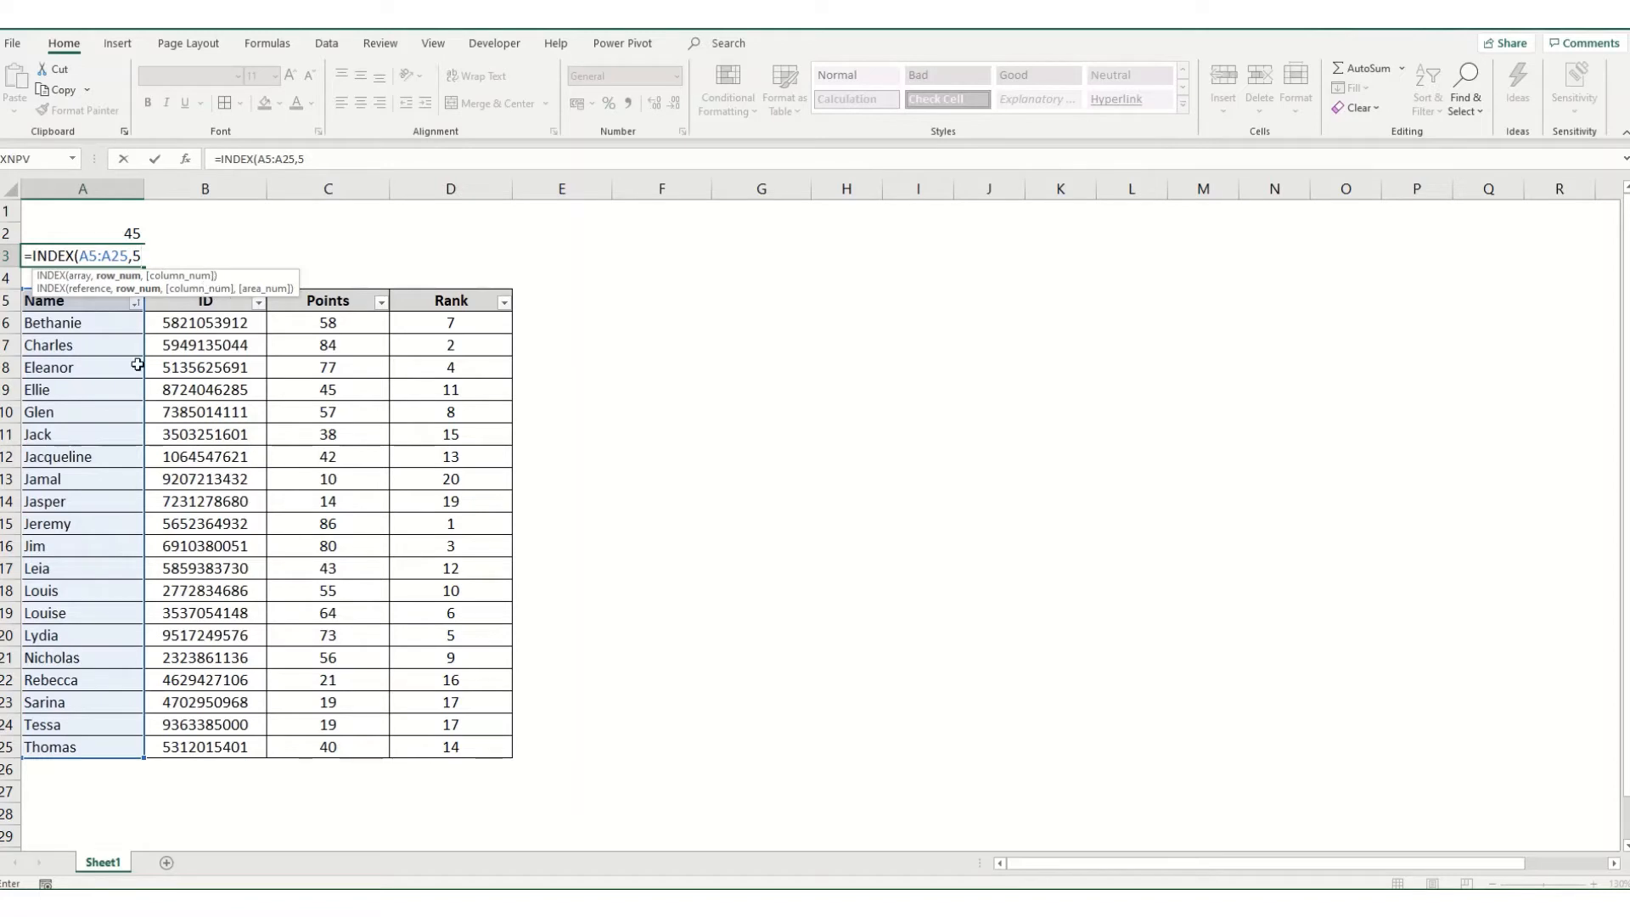
pyautogui.press('Return')
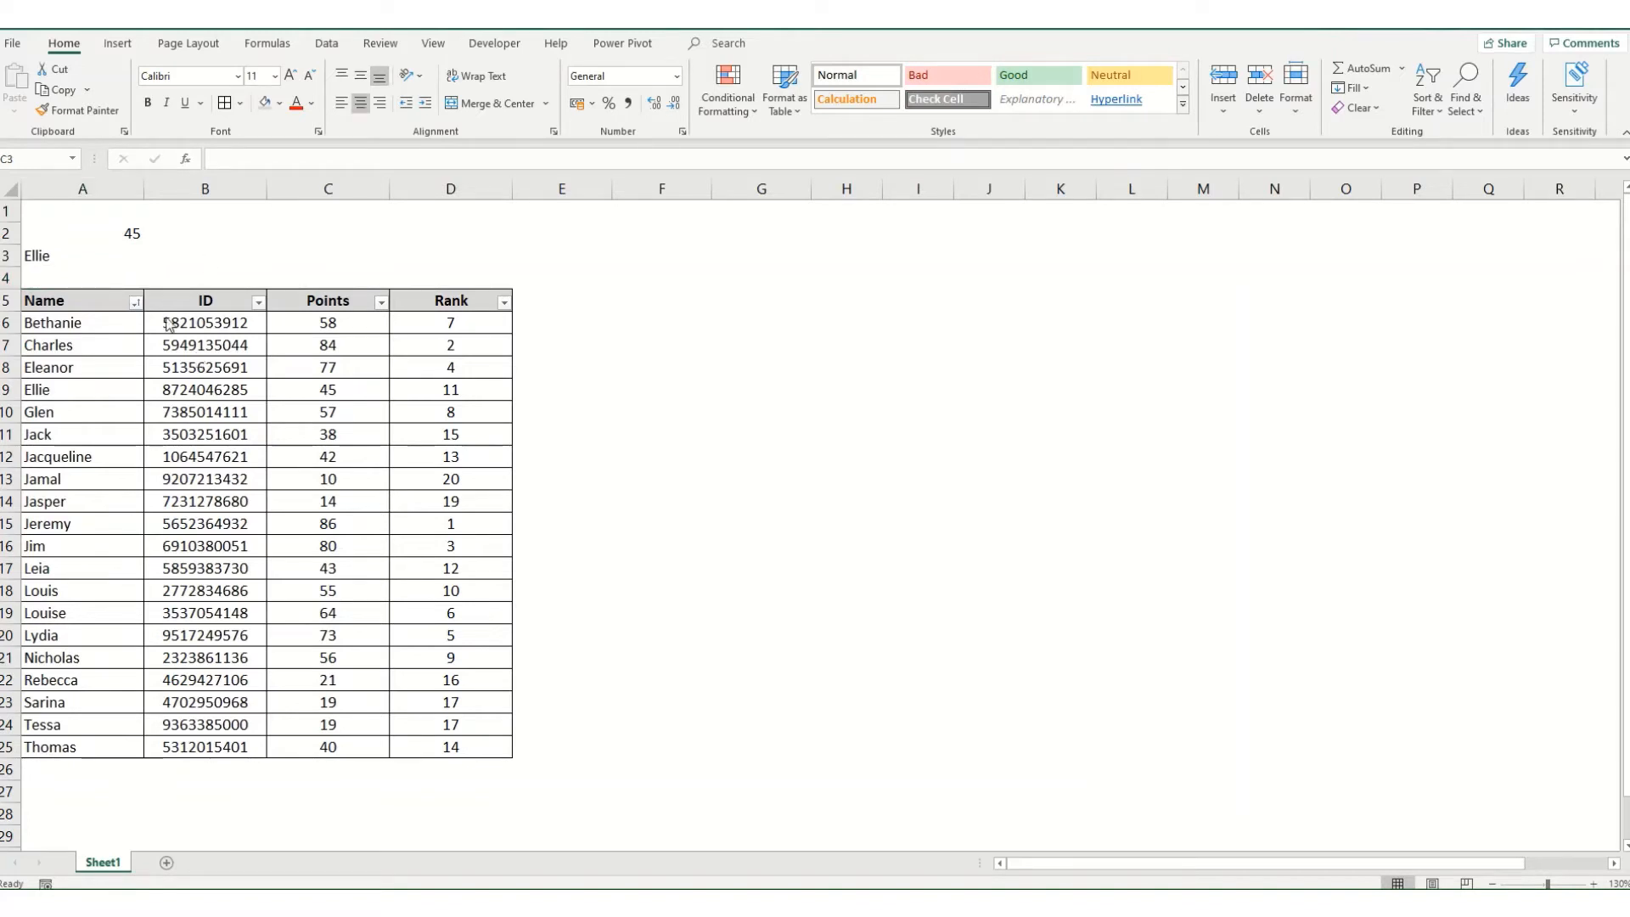
pyautogui.click(112, 236)
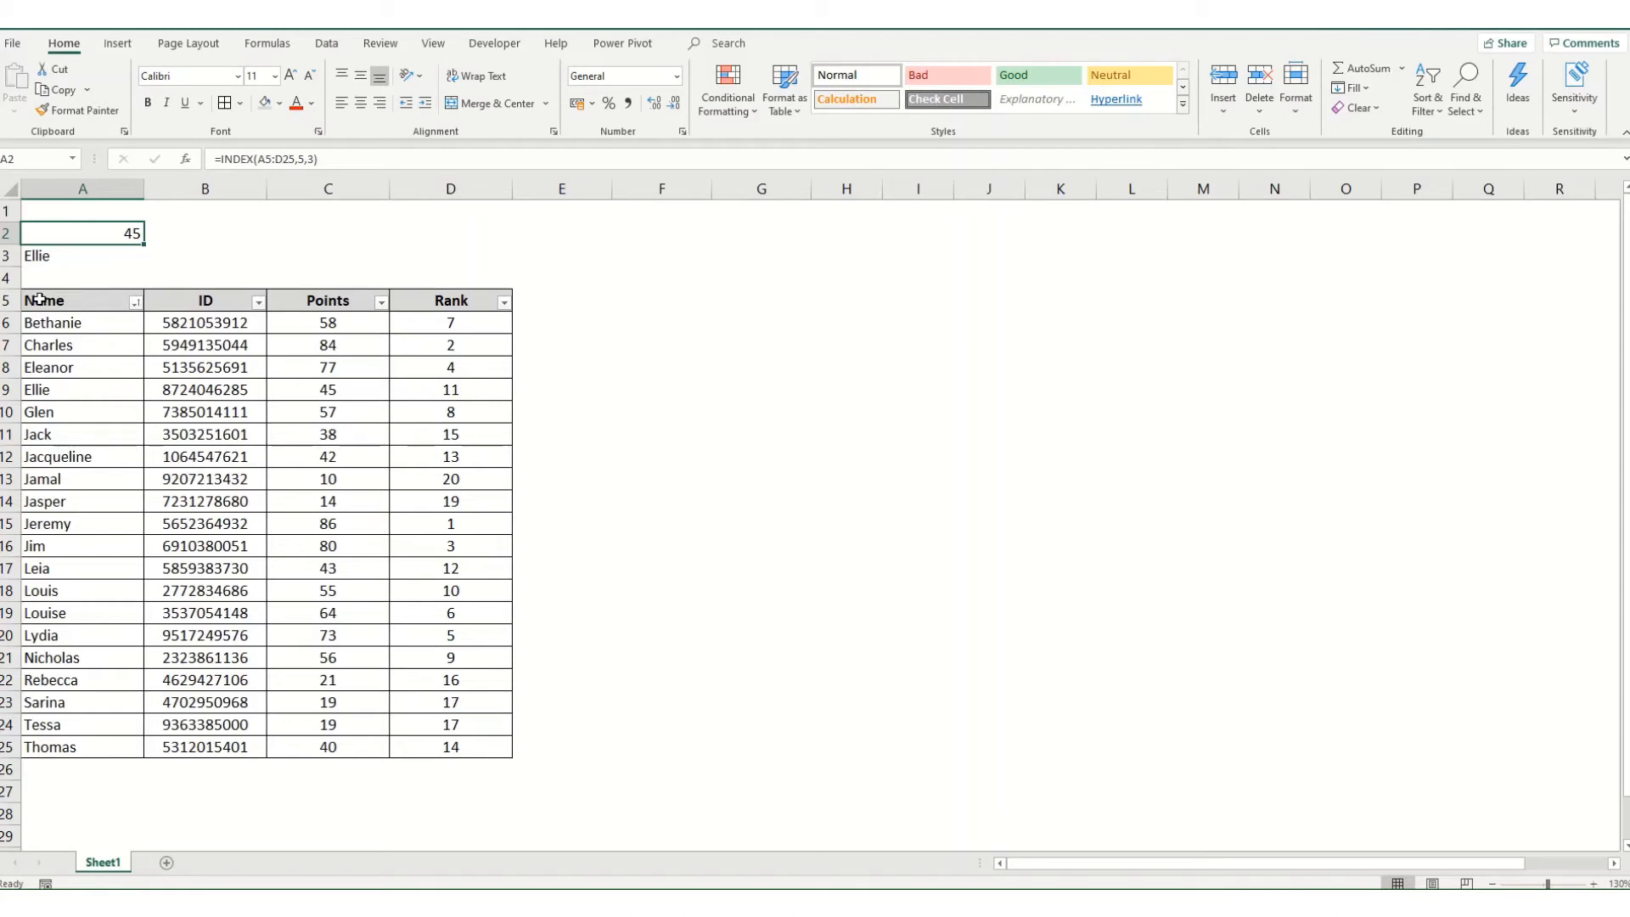
# Copy the whole table A5:D25 and paste the duplicate starting at cell F5
pyautogui.moveTo(40, 299); pyautogui.dragTo(444, 749)
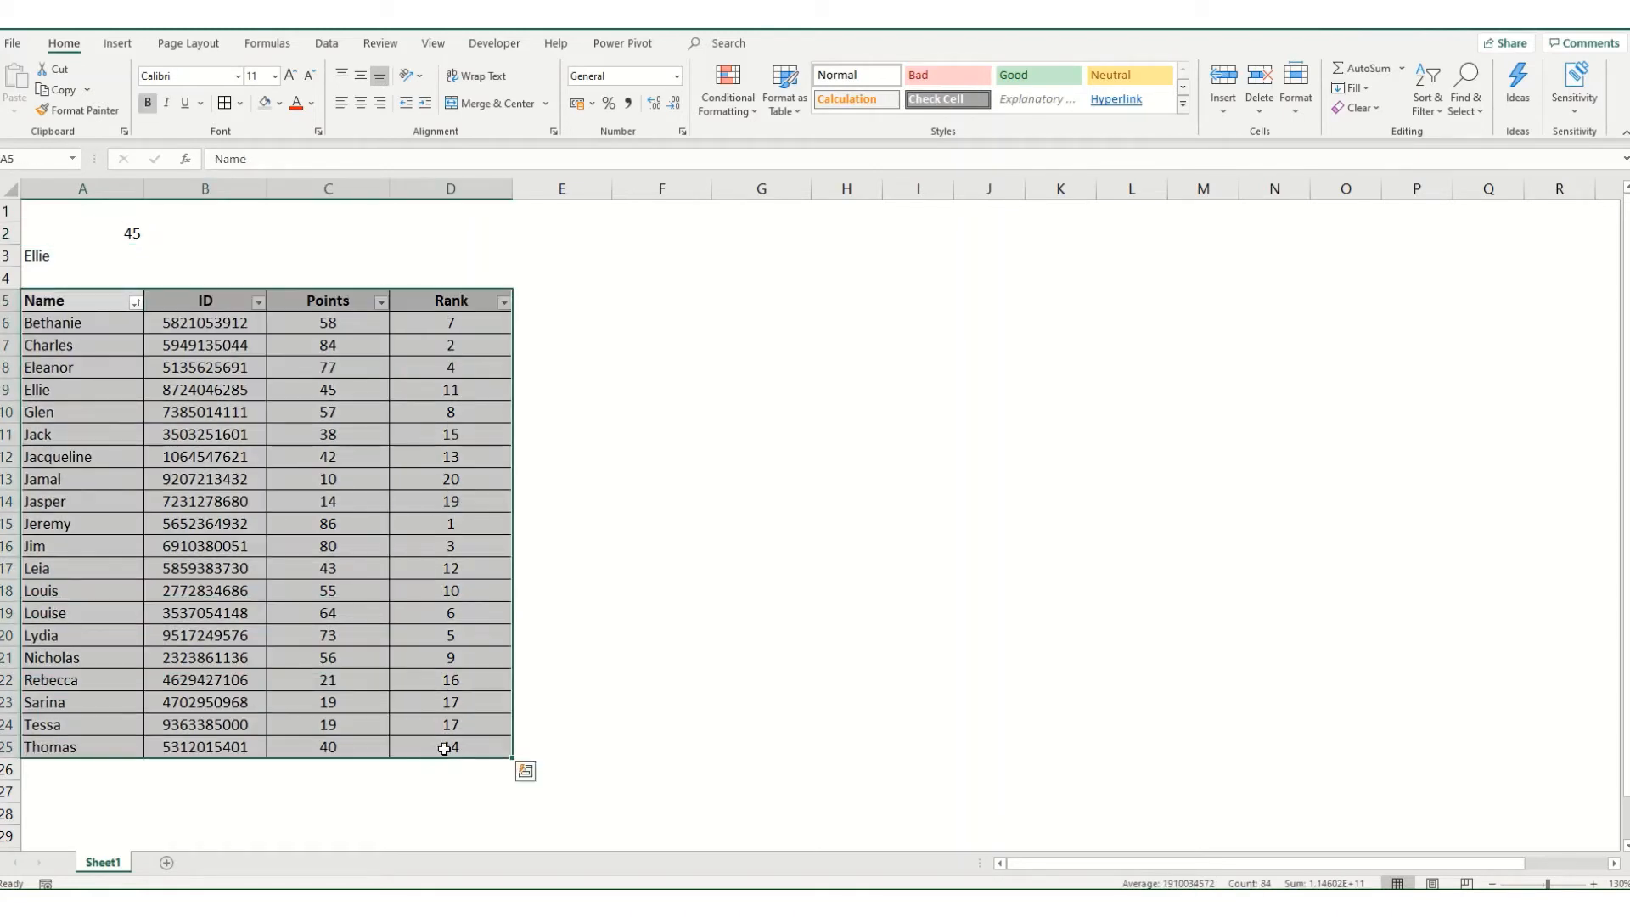
pyautogui.hotkey('ctrl', 'c')
pyautogui.click(622, 299)
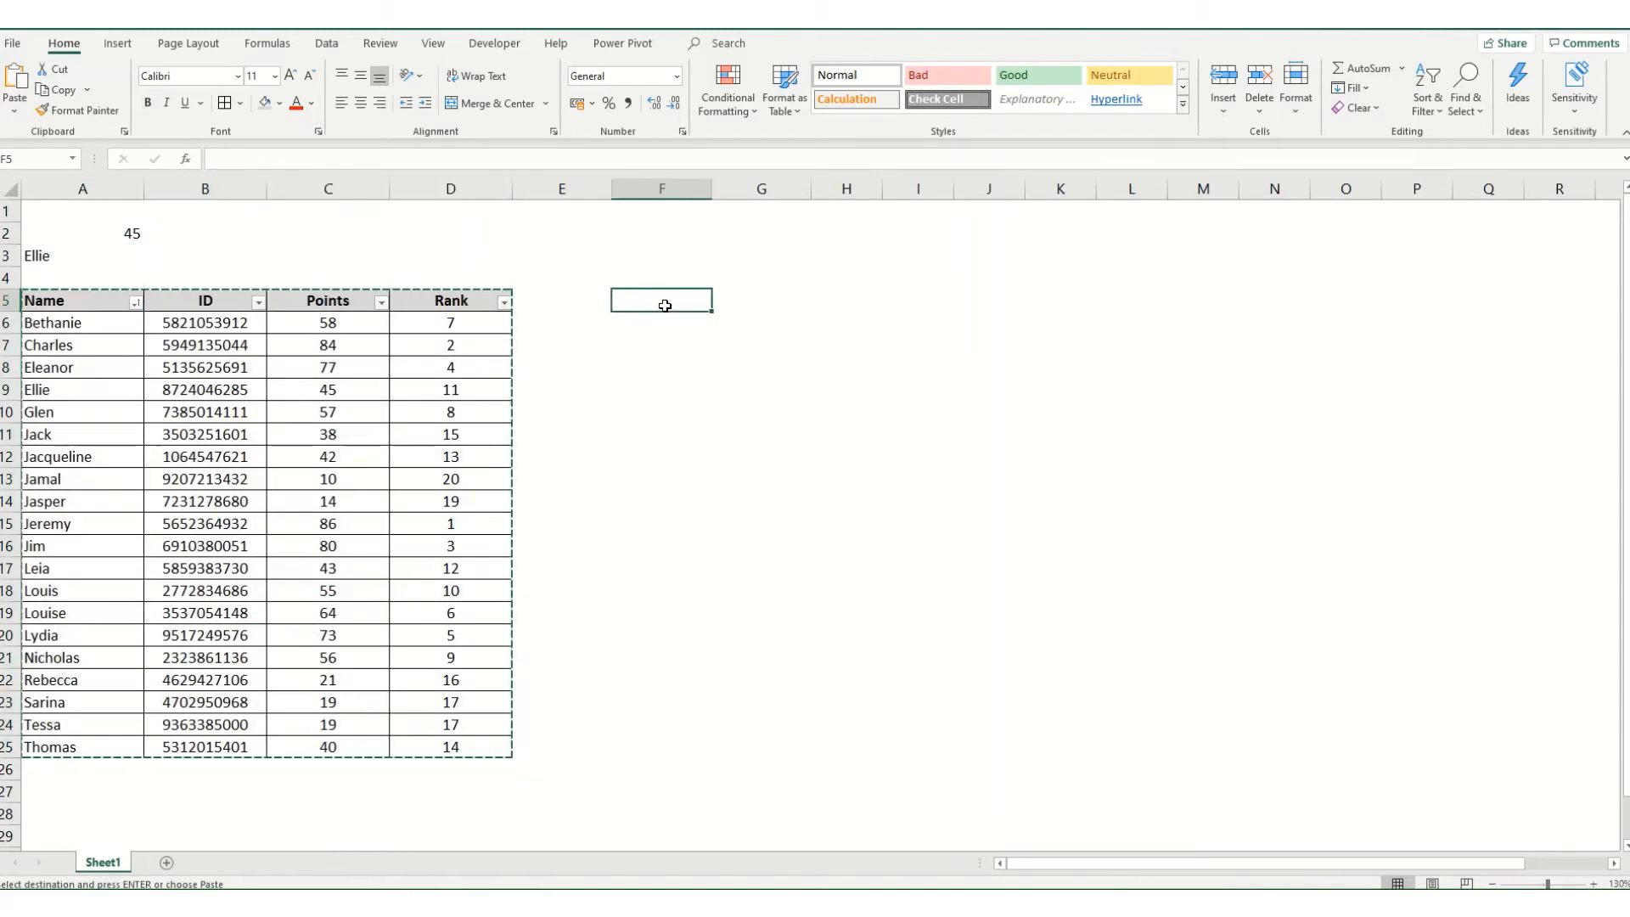
pyautogui.hotkey('ctrl', 'v')
# Set the width of columns F through J to 15
pyautogui.moveTo(661, 188); pyautogui.dragTo(957, 189)
pyautogui.rightClick(927, 188)
pyautogui.click(985, 430)
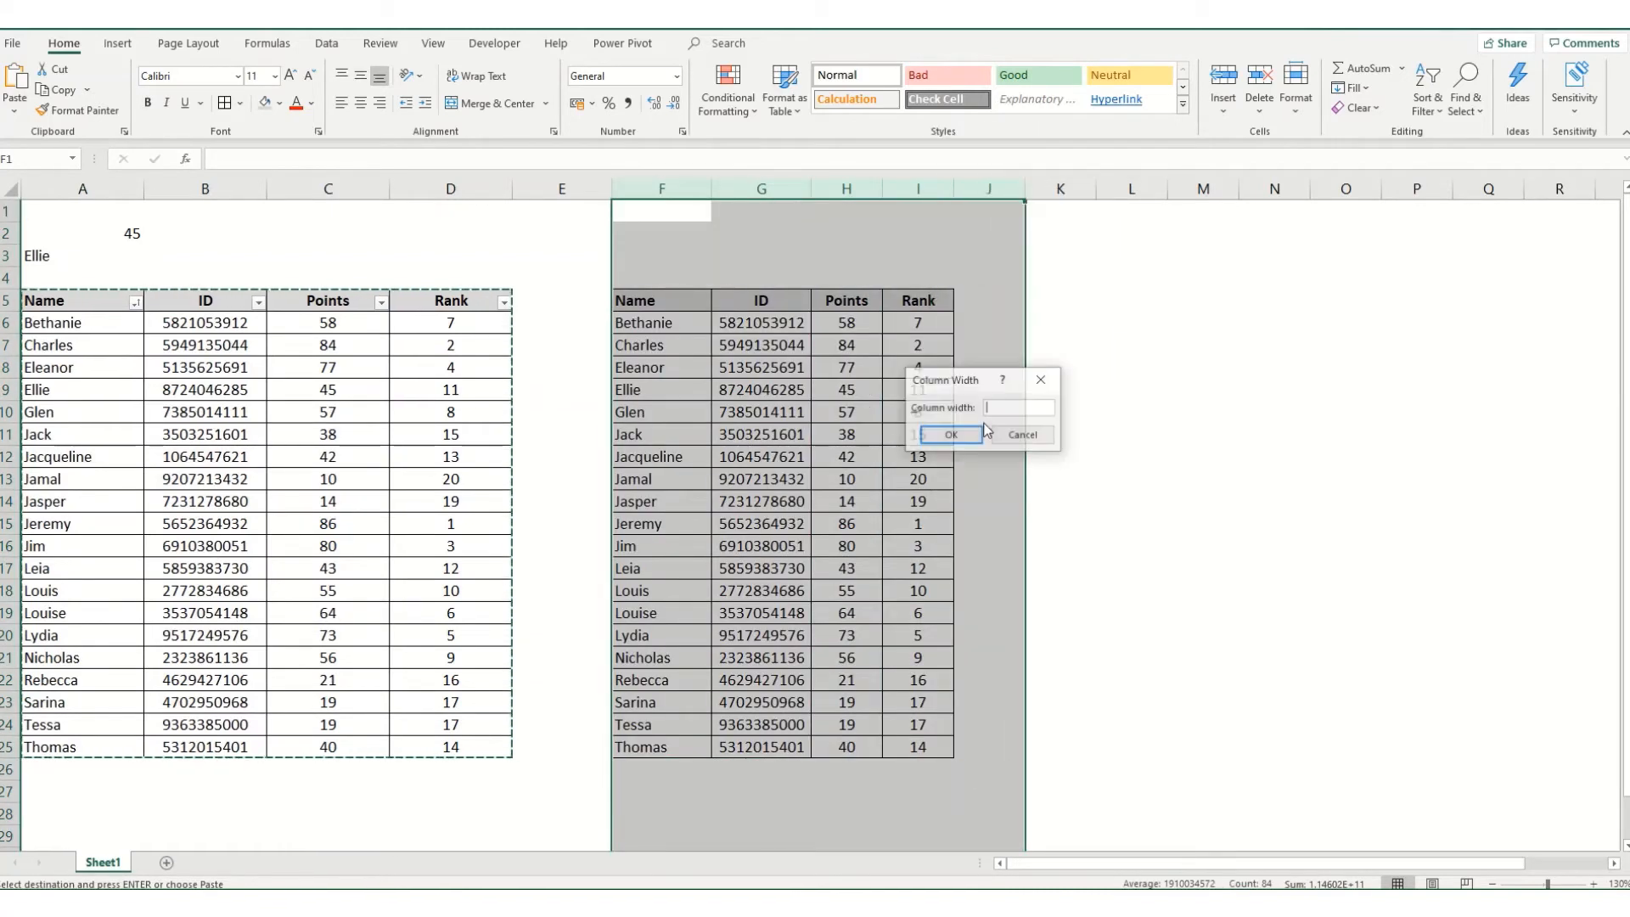
pyautogui.write('15')
pyautogui.click(955, 434)
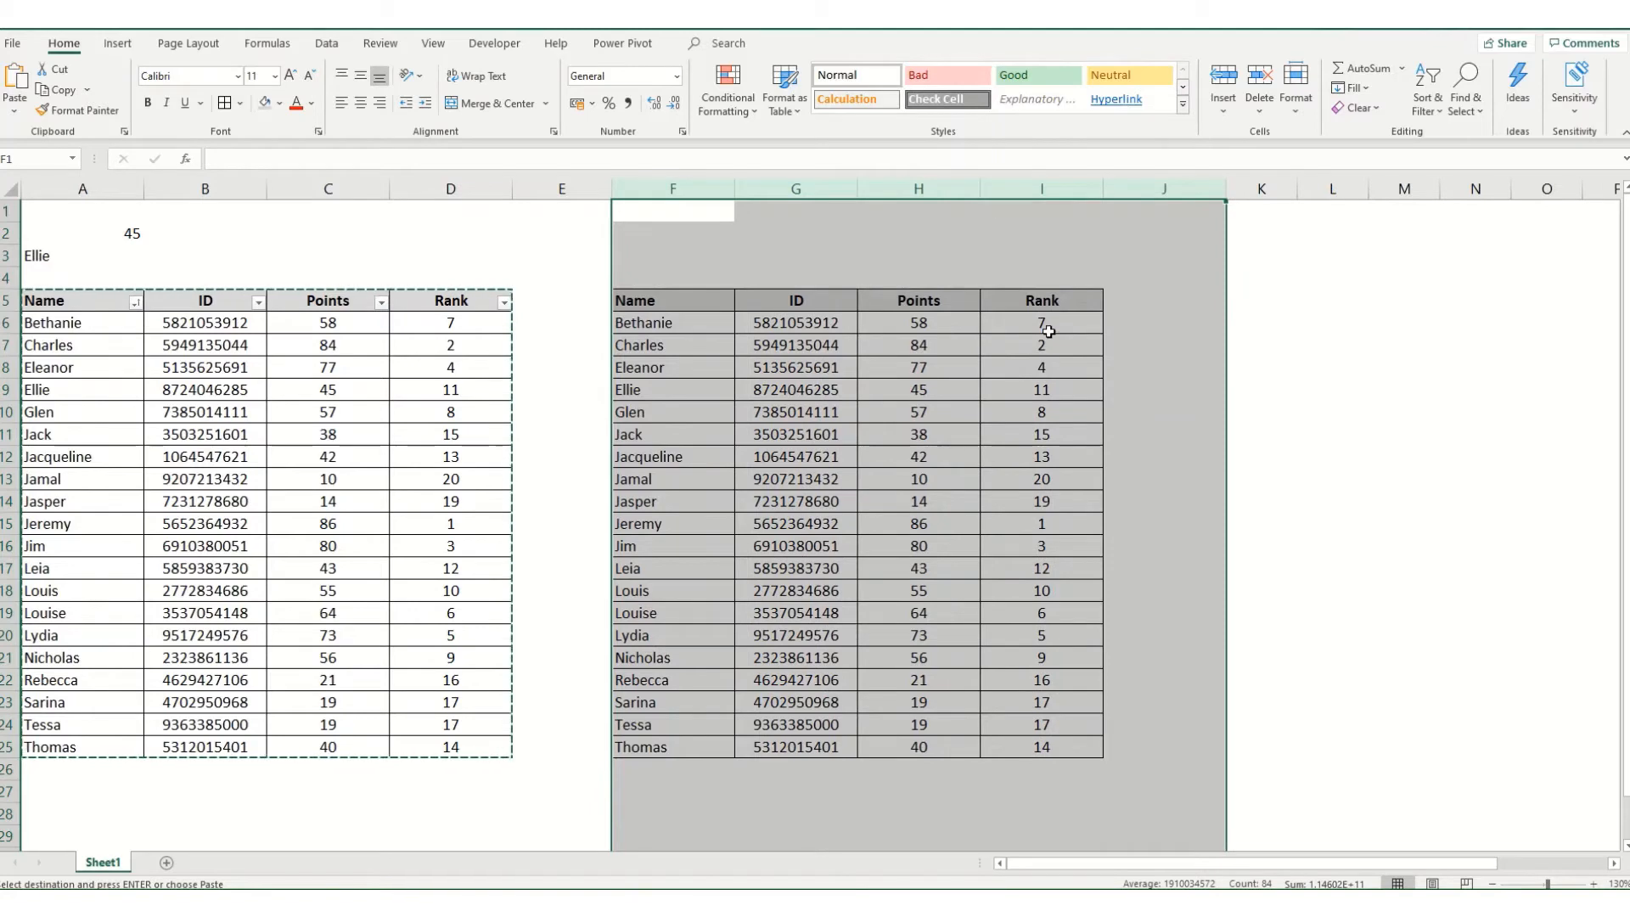
# Change the RANK formula in I6 to ascending order, making it =RANK(H6,$C$6:$C$25,1)
pyautogui.click(1049, 331)
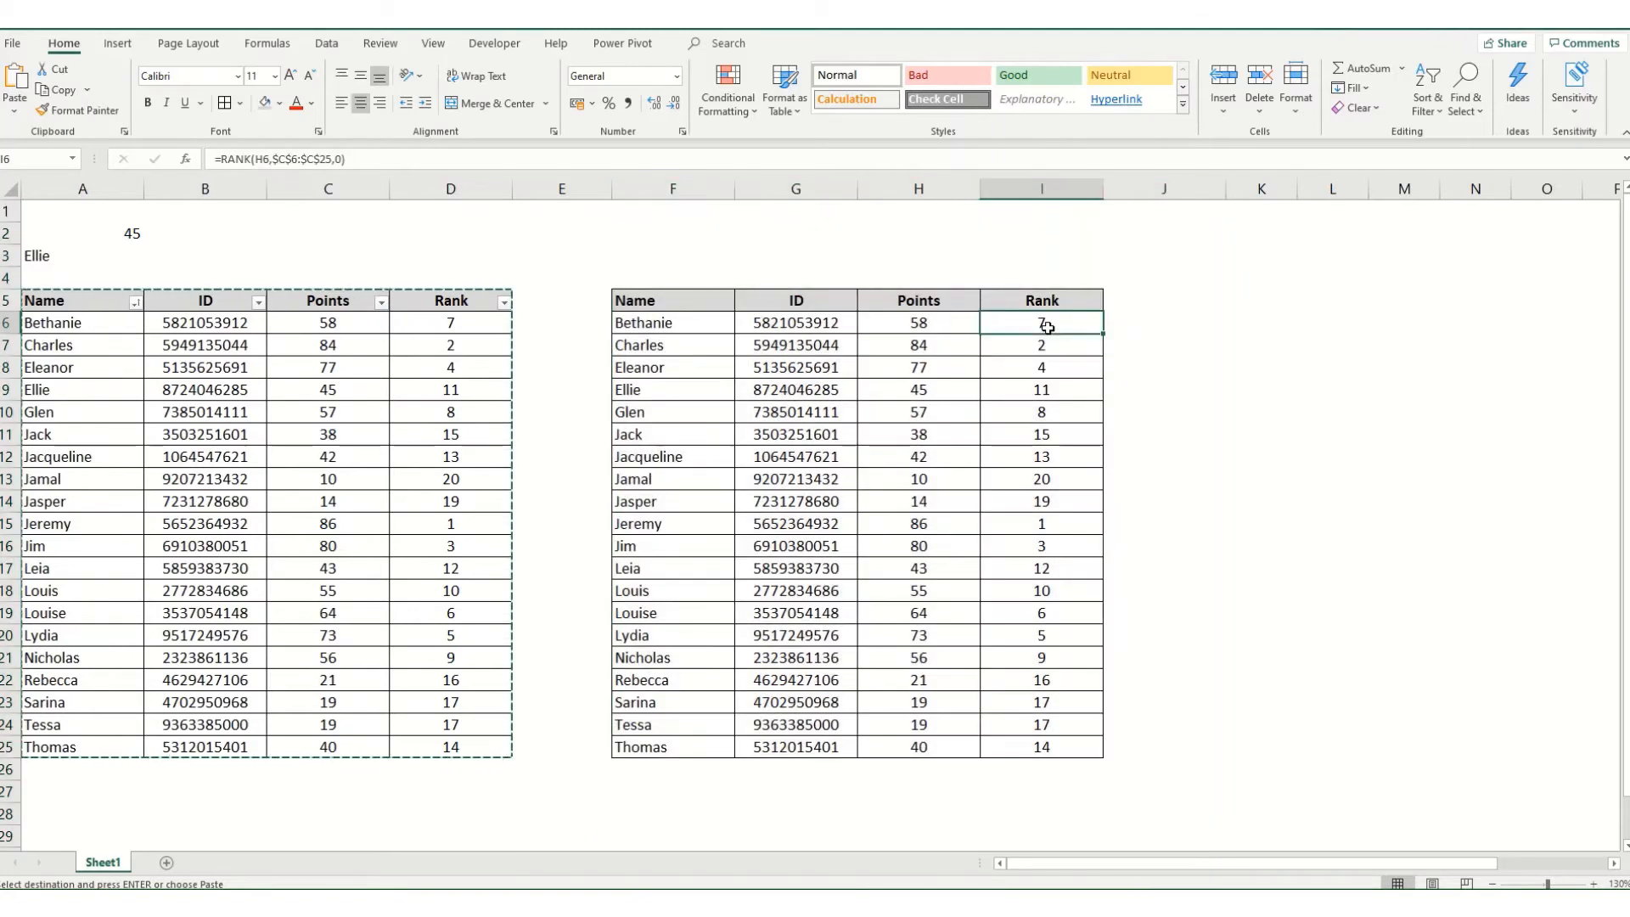
pyautogui.click(339, 159)
pyautogui.press('BackSpace')
pyautogui.write('1')
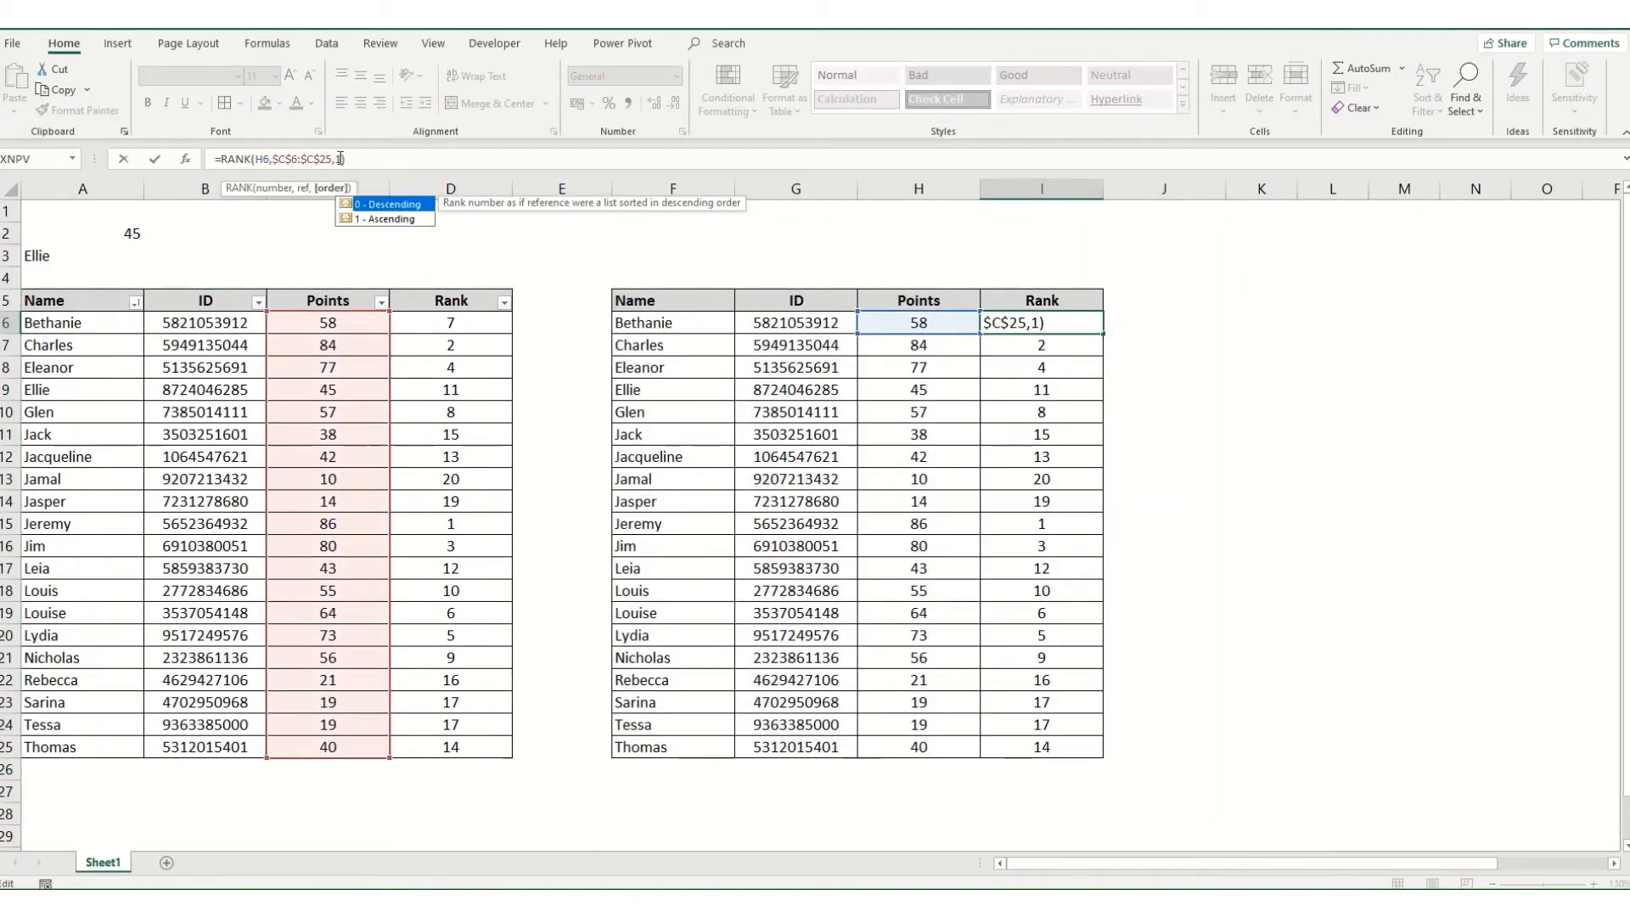
pyautogui.hotkey('shift', 'Return')
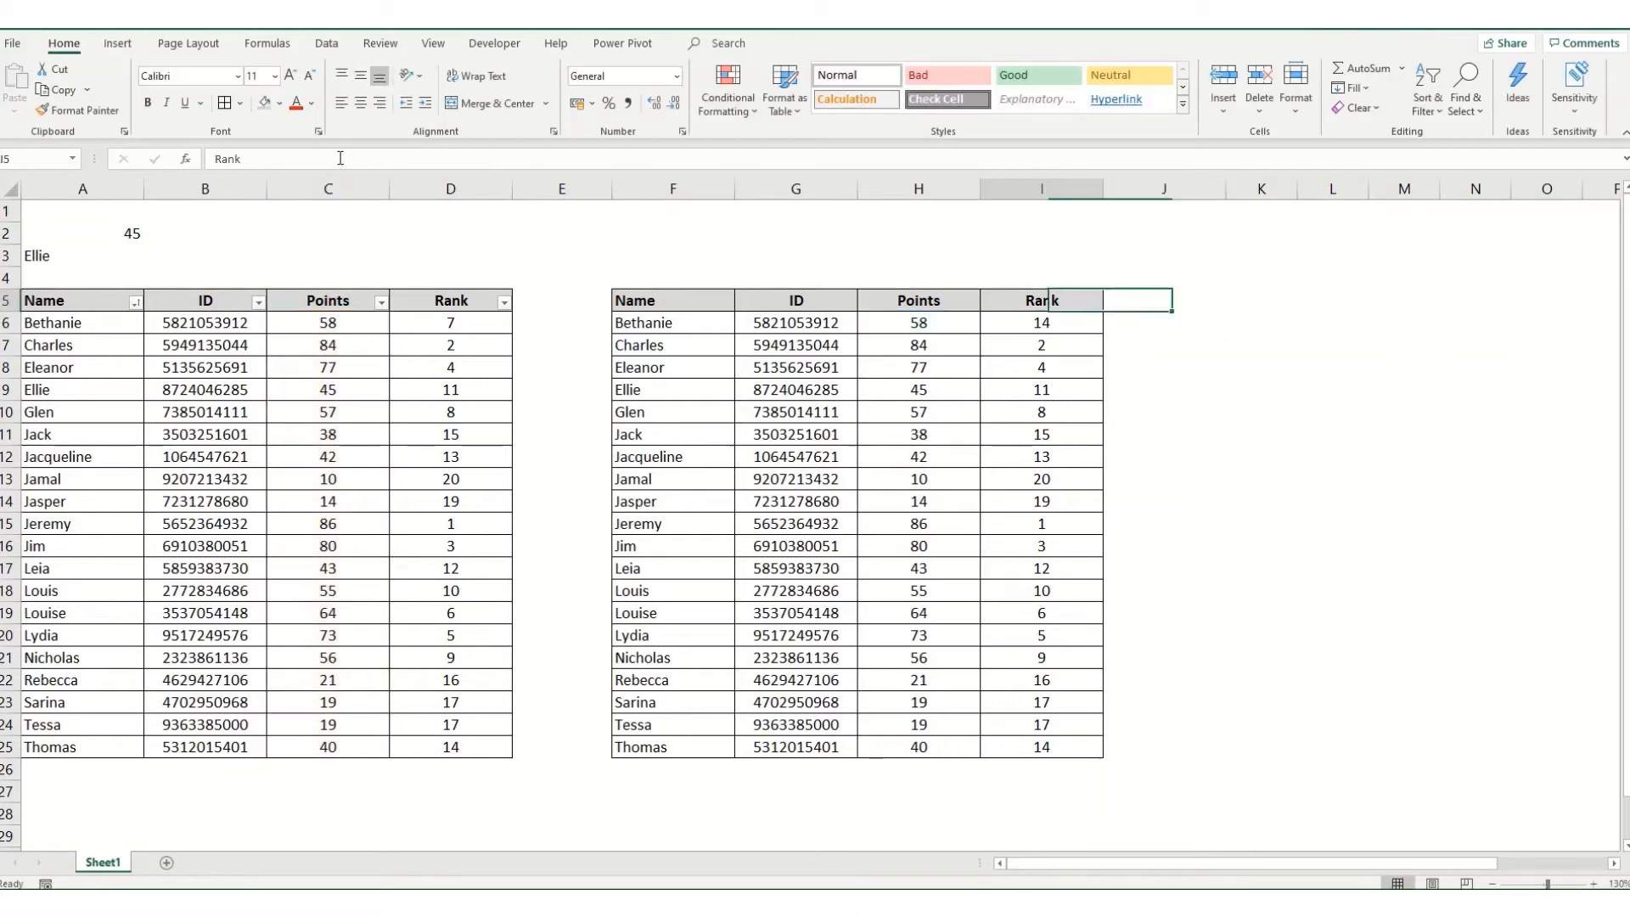
# Copy the ascending RANK formula from I6 through the rest of the Rank column to I25
pyautogui.press('Down')
pyautogui.hotkey('ctrl', 'c')
pyautogui.hotkey('shift', 'Down')
pyautogui.hotkey('shift', 'Down')
pyautogui.hotkey('shift', 'Down')
pyautogui.hotkey('shift', 'Down')
pyautogui.hotkey('shift', 'Down')
pyautogui.hotkey('shift', 'Down')
pyautogui.hotkey('shift', 'Down')
pyautogui.hotkey('shift', 'Down')
pyautogui.hotkey('shift', 'Down')
pyautogui.hotkey('shift', 'Down')
pyautogui.hotkey('shift', 'Down')
pyautogui.hotkey('shift', 'Down')
pyautogui.hotkey('shift', 'Down')
pyautogui.hotkey('shift', 'Down')
pyautogui.hotkey('shift', 'Down')
pyautogui.hotkey('shift', 'Down')
pyautogui.hotkey('shift', 'Down')
pyautogui.hotkey('shift', 'Down')
pyautogui.hotkey('shift', 'Down')
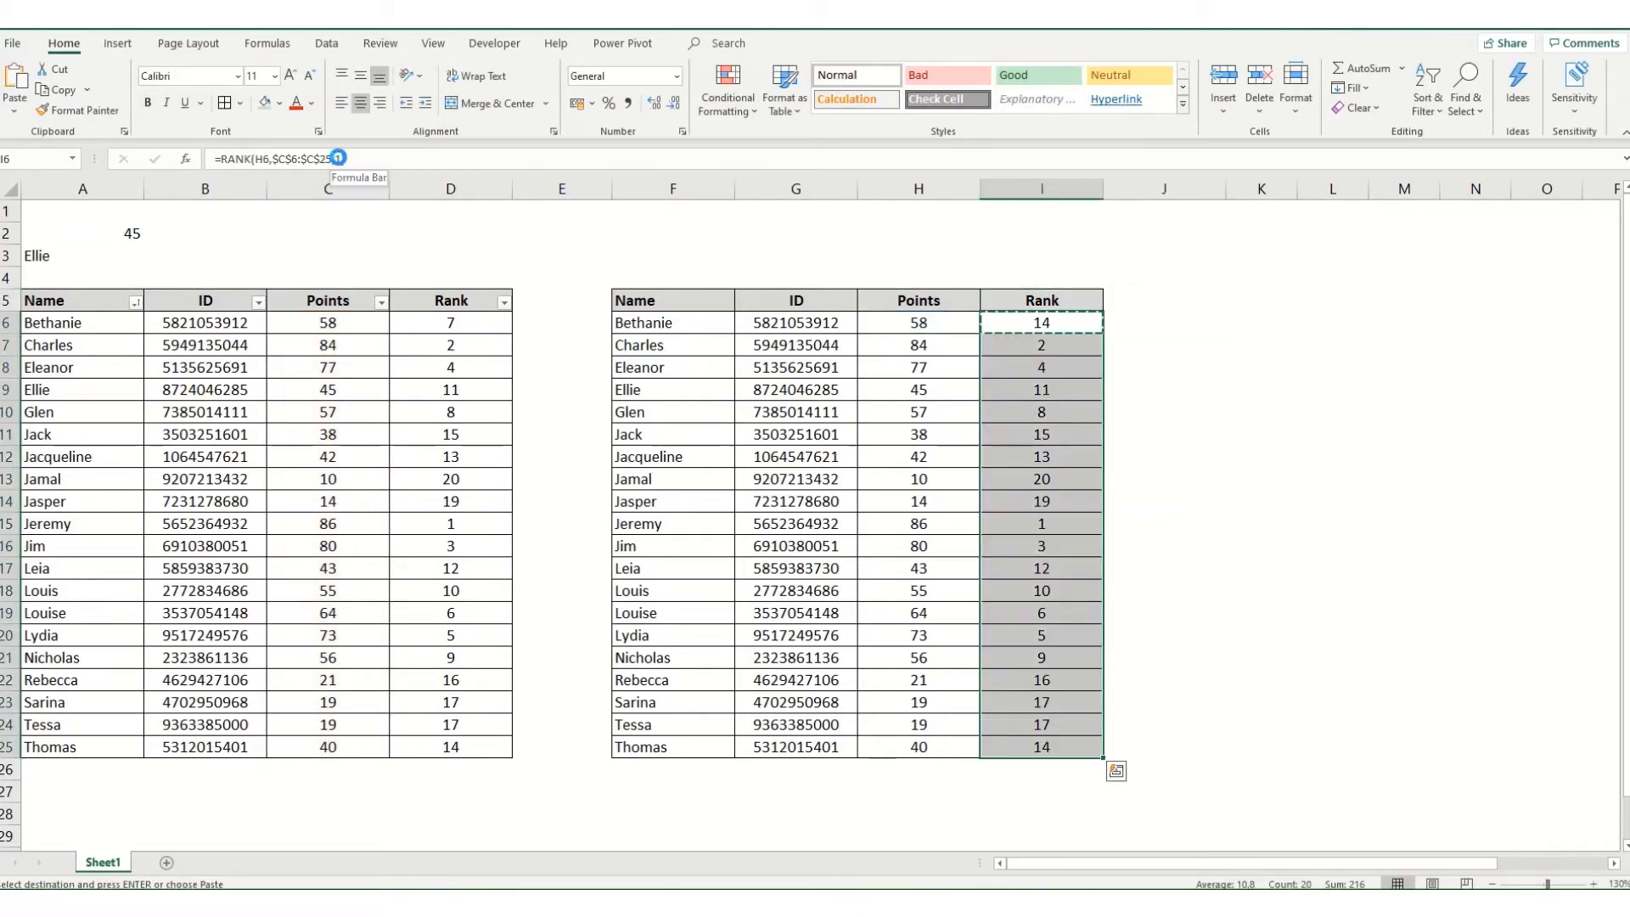
pyautogui.hotkey('ctrl', 'v')
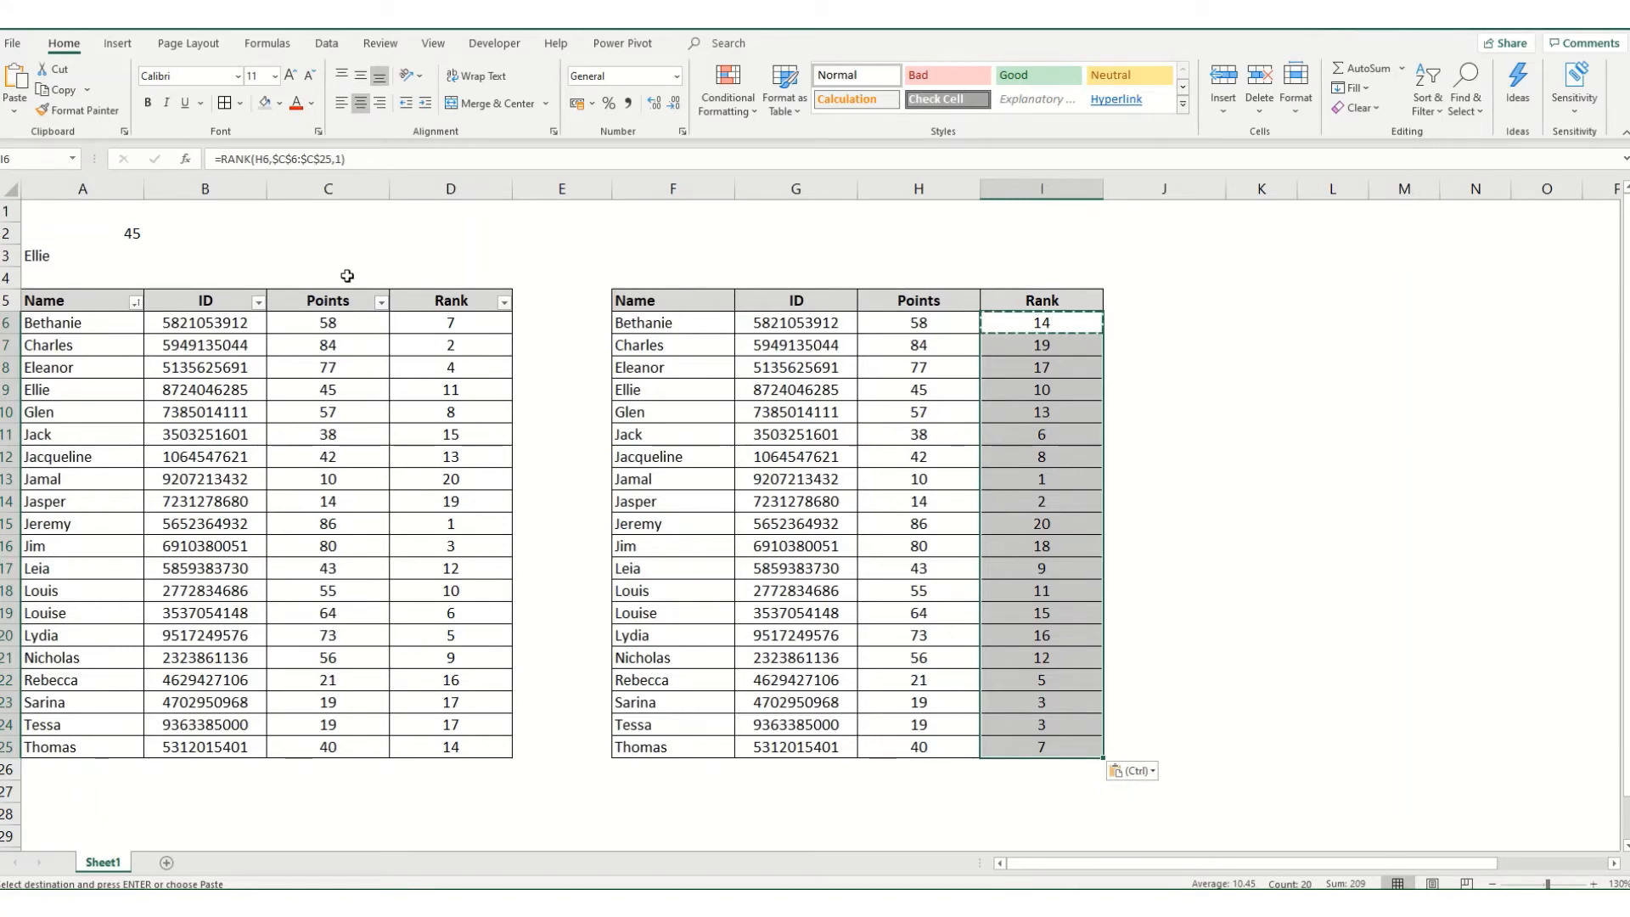
pyautogui.click(341, 236)
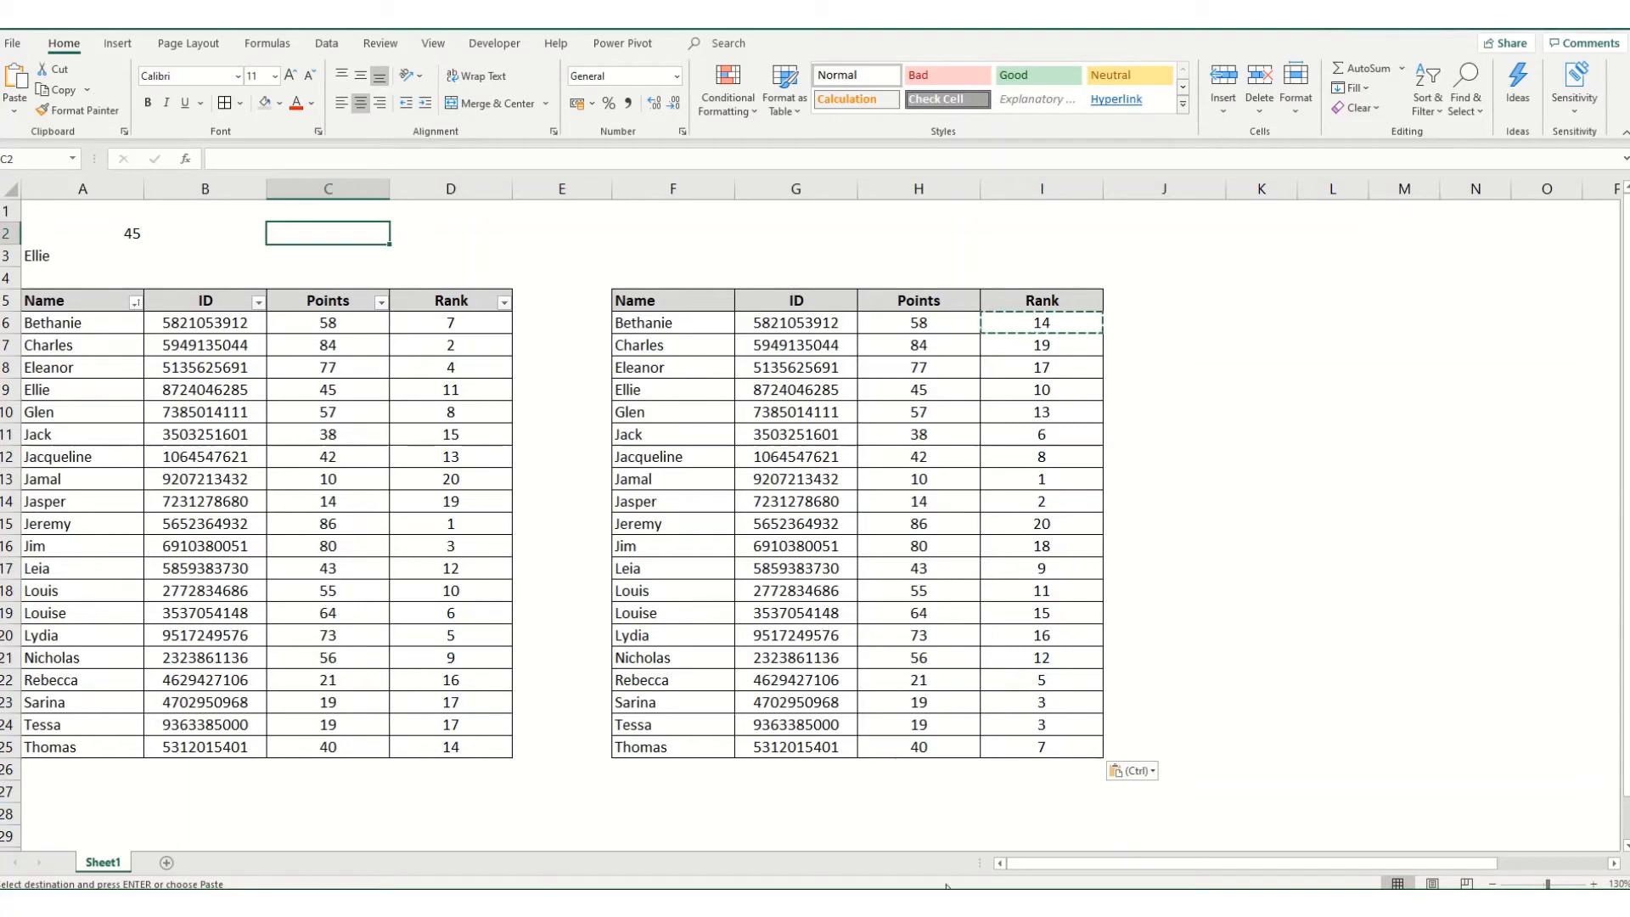
# Insert a blank column before the Name column and number the table rows 1 to 20 in A6:A25
pyautogui.rightClick(102, 190)
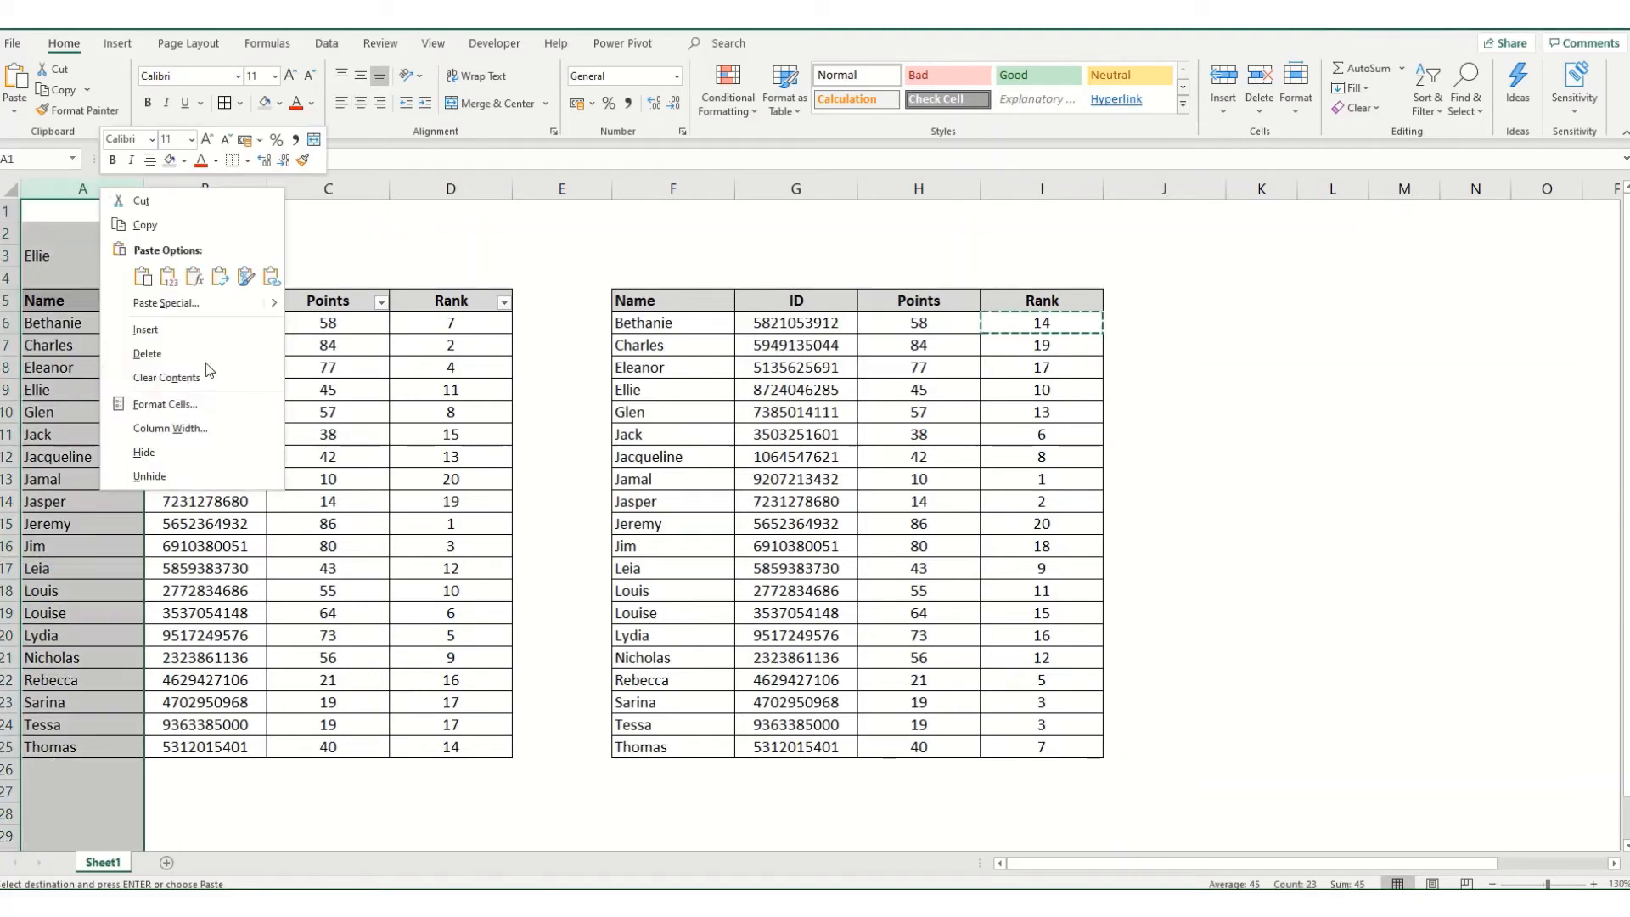
pyautogui.click(179, 330)
pyautogui.click(75, 328)
pyautogui.write('1')
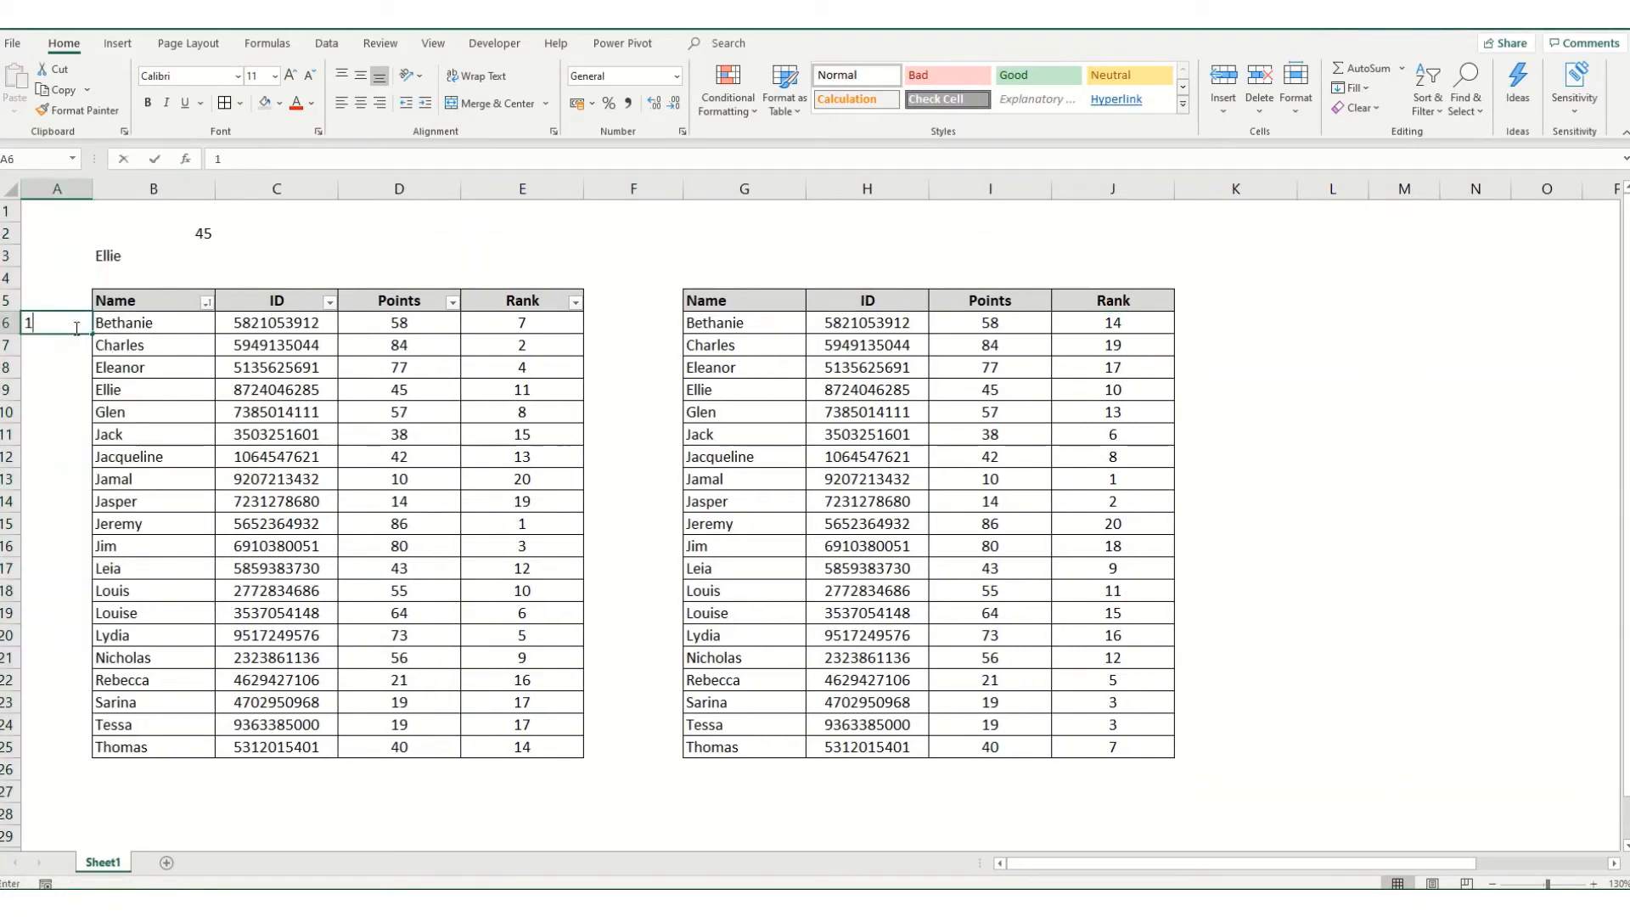
pyautogui.press('Return')
pyautogui.write('2')
pyautogui.press('Return')
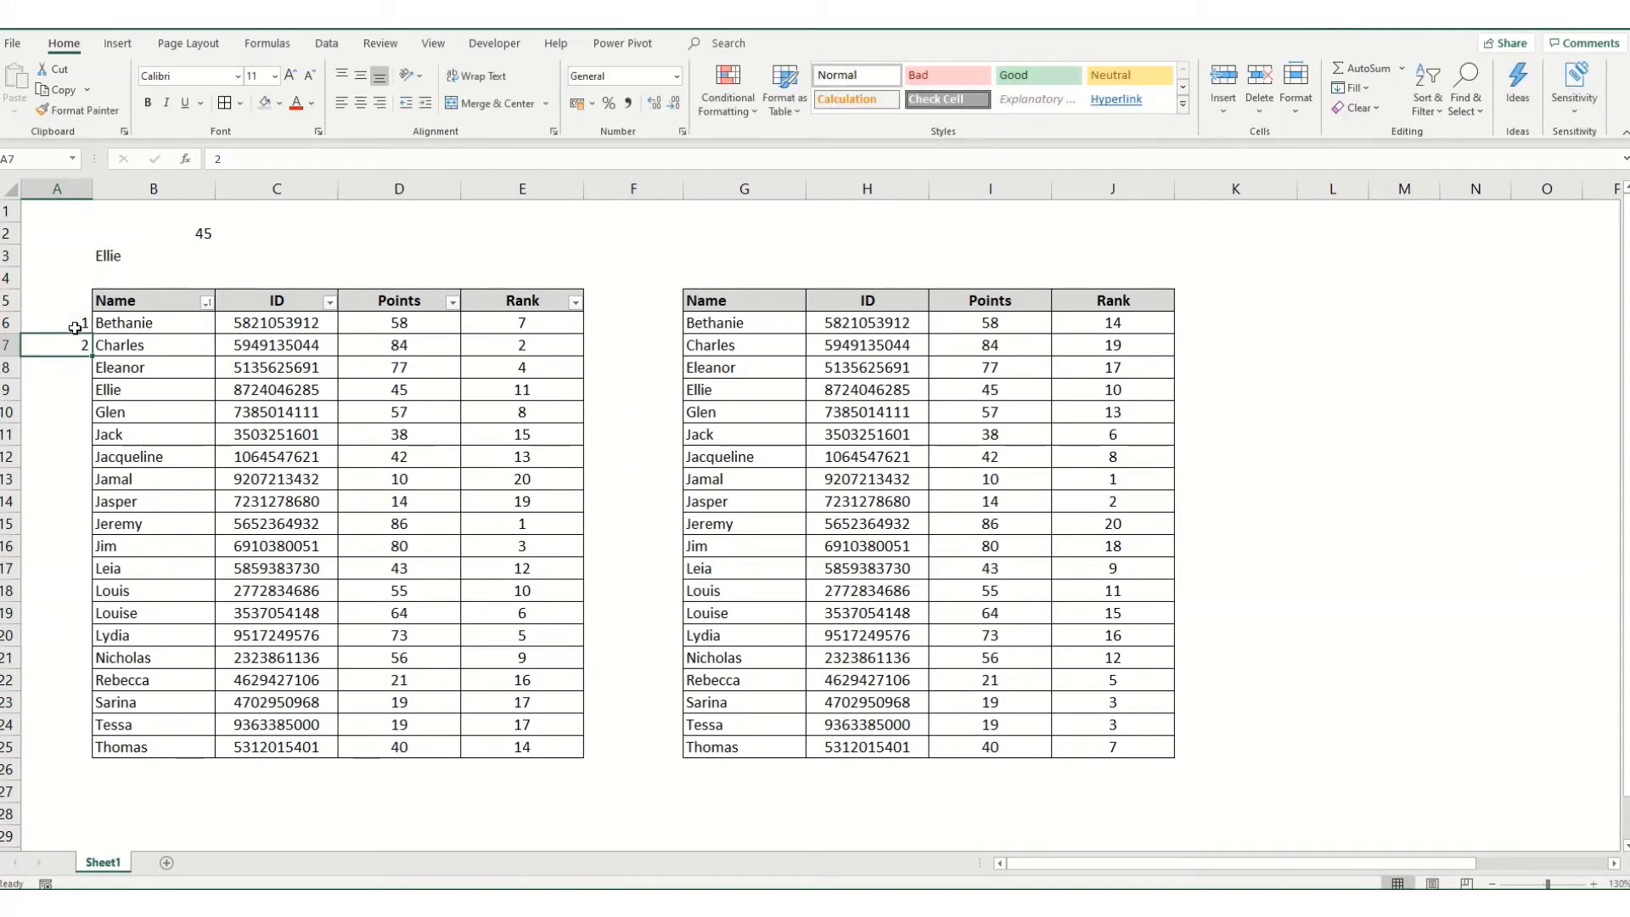
pyautogui.moveTo(75, 328); pyautogui.dragTo(93, 758)
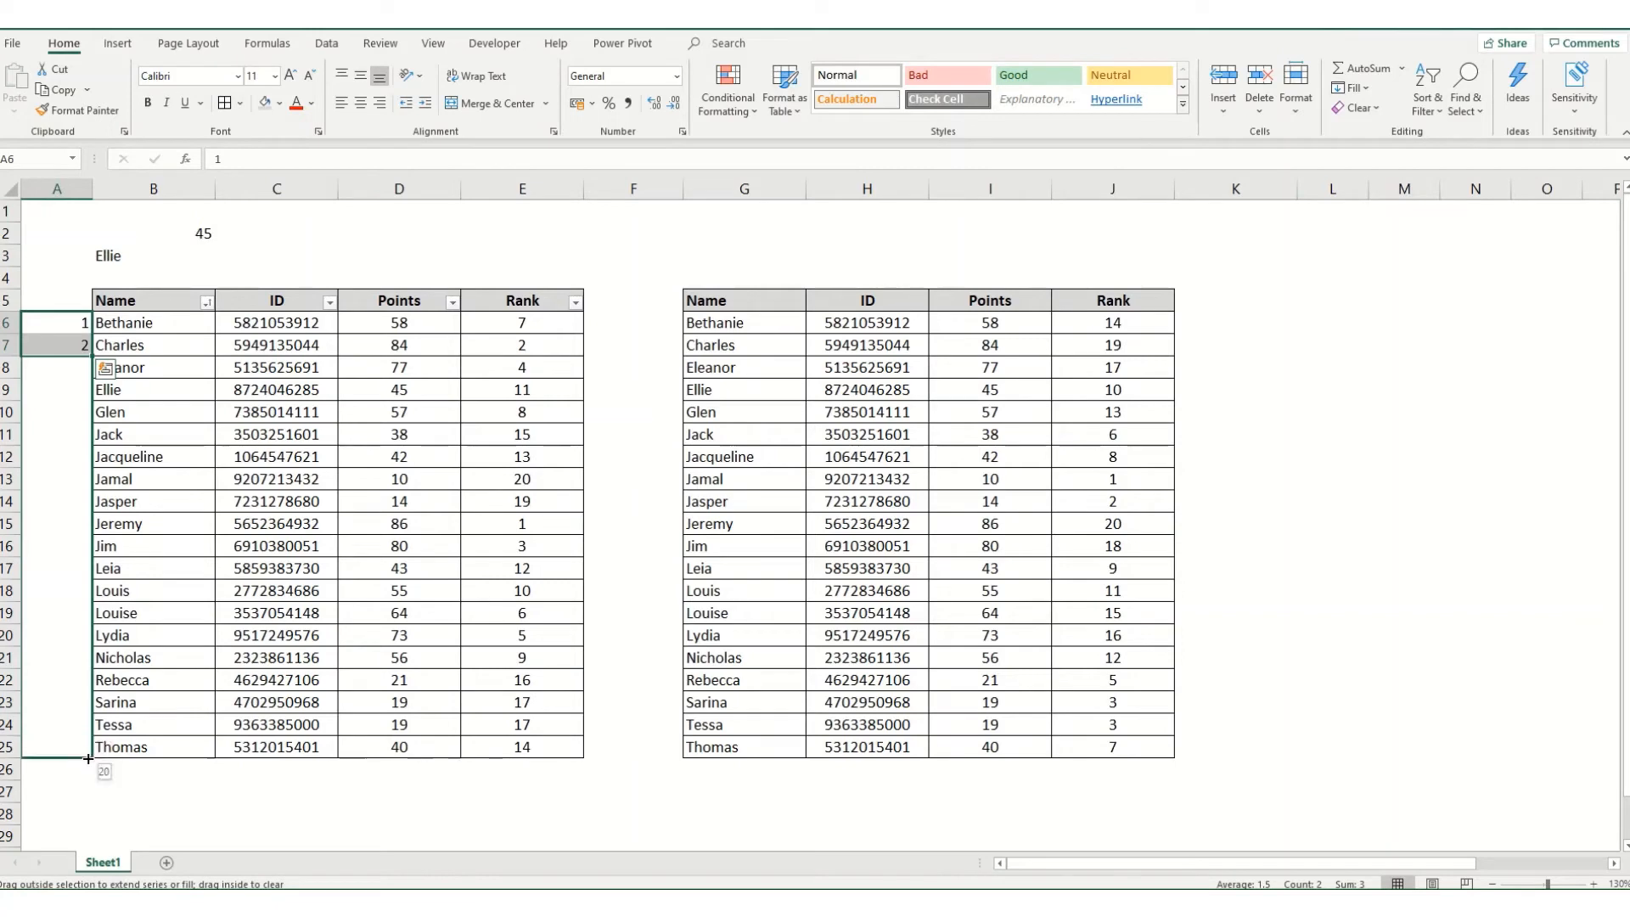
# Clear the two sample INDEX formulas from cells B2:B3
pyautogui.click(455, 234)
pyautogui.moveTo(195, 233); pyautogui.dragTo(195, 252)
pyautogui.press('Delete')
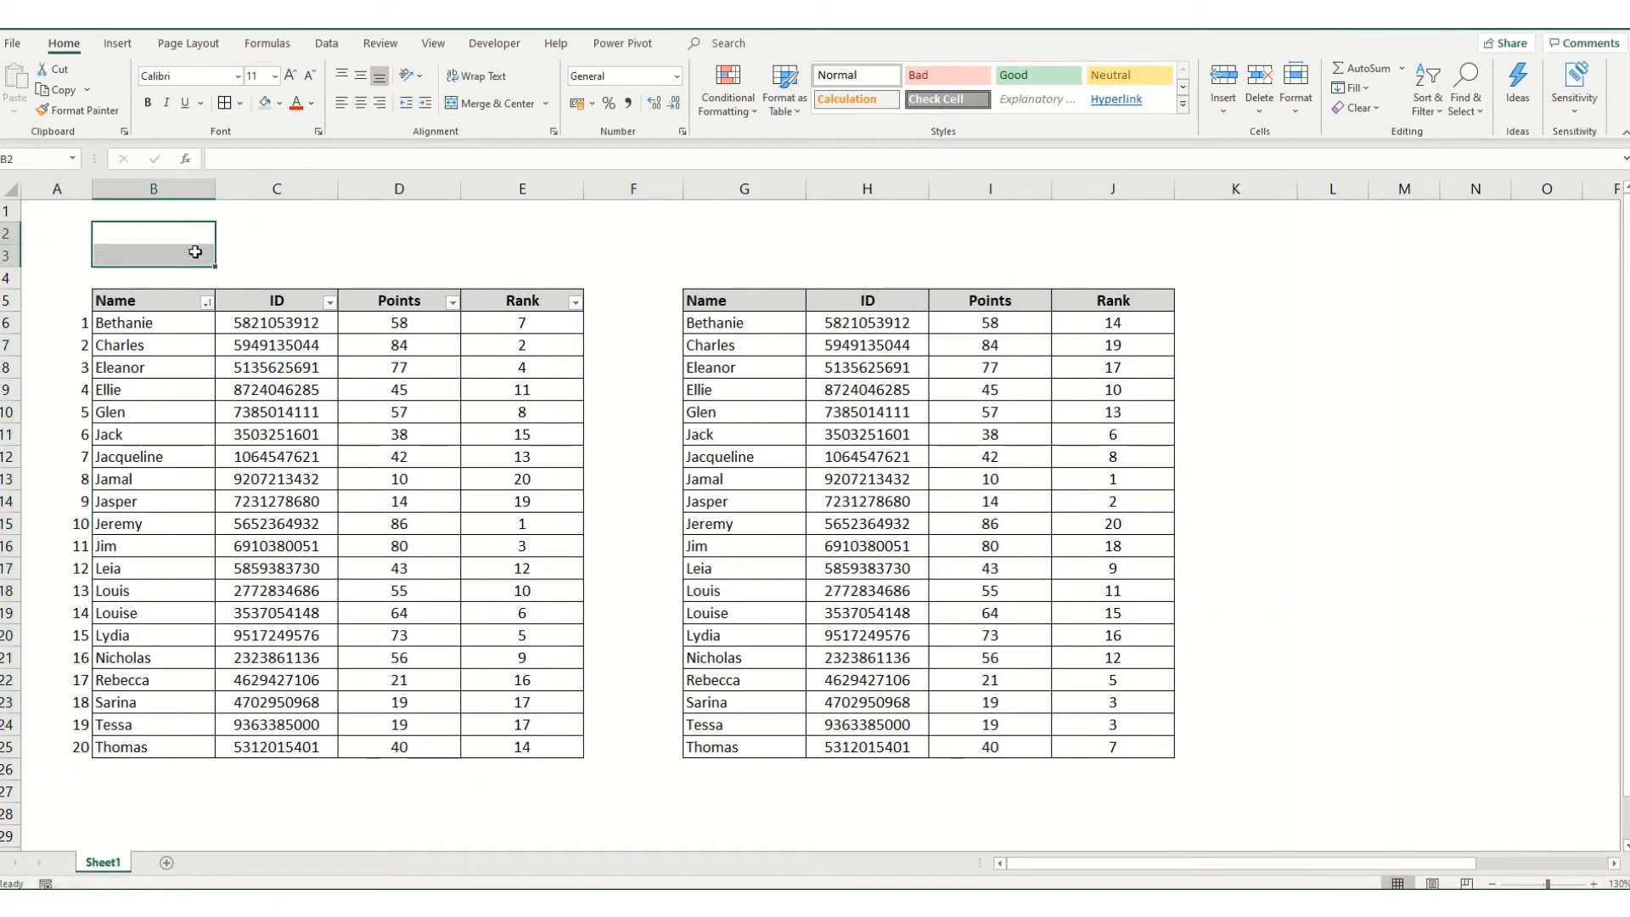
# Begin an INDEX formula in B2 with both tables, (B6:E25,G6:J25), as its reference argument
pyautogui.press('Up')
pyautogui.press('Down')
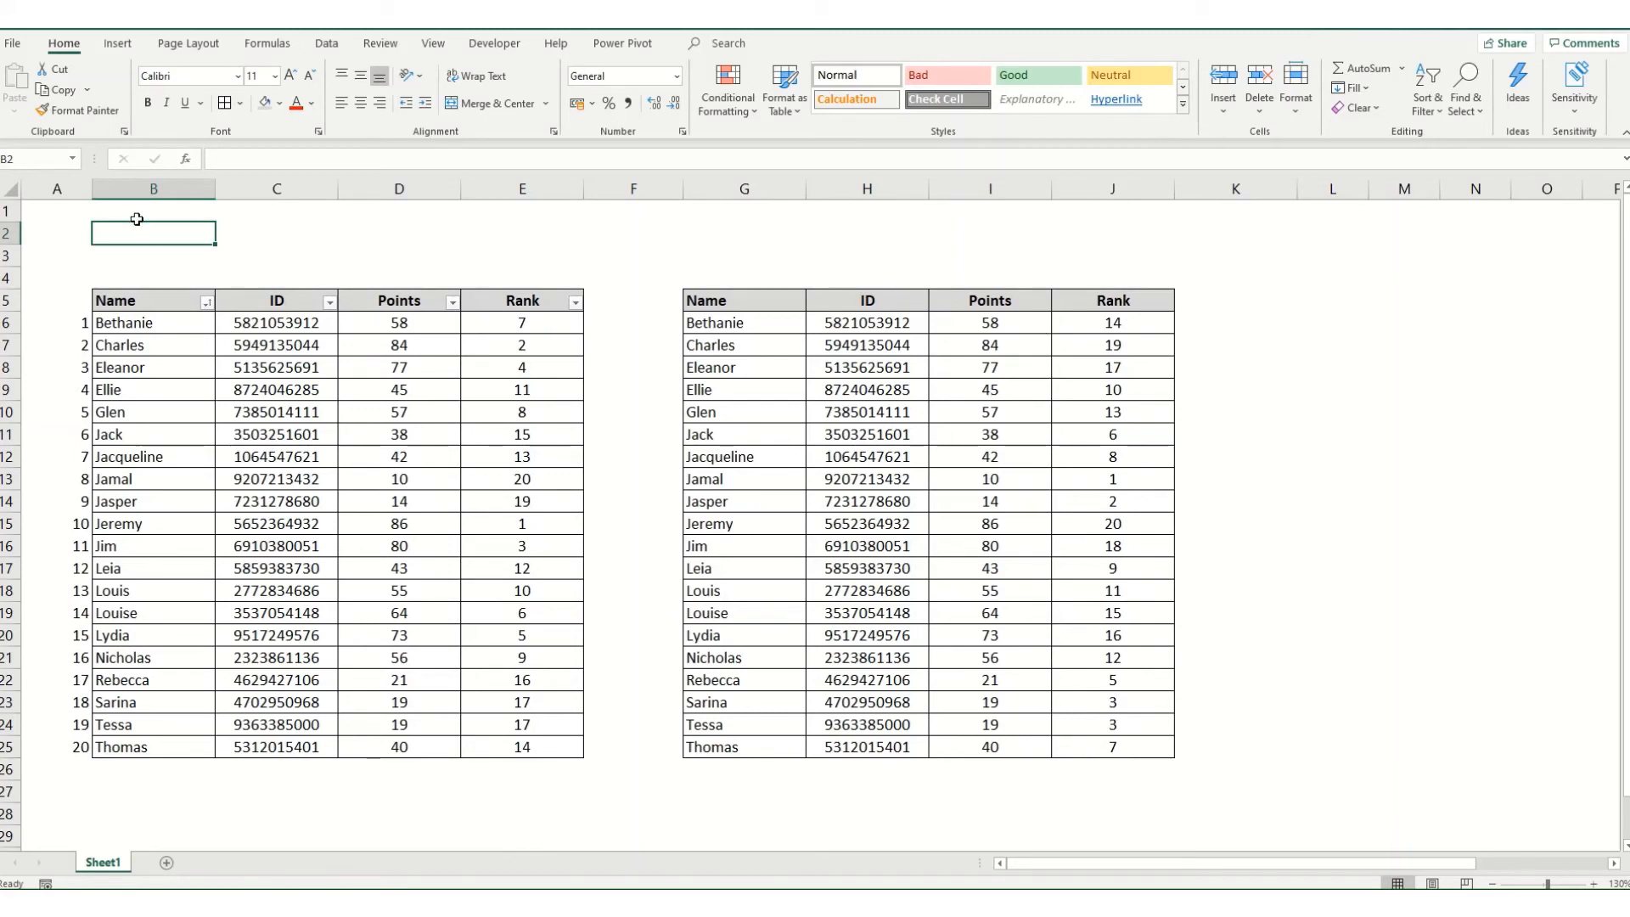
pyautogui.write('=ind')
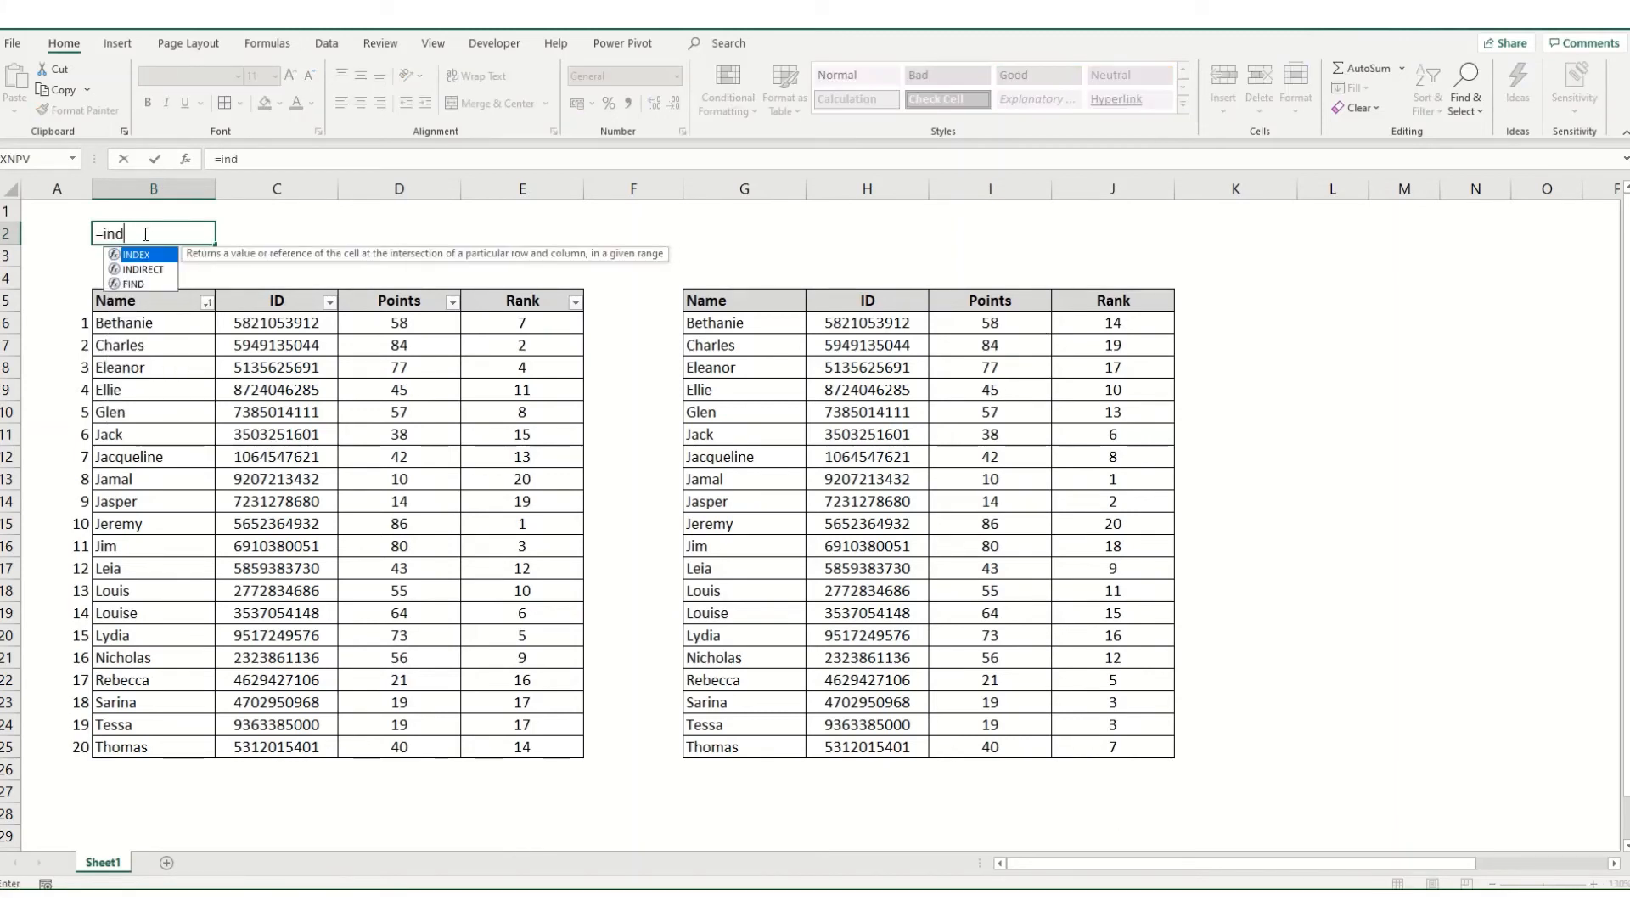
pyautogui.write('eix')
pyautogui.press('BackSpace')
pyautogui.press('BackSpace')
pyautogui.write('x')
pyautogui.press('Tab')
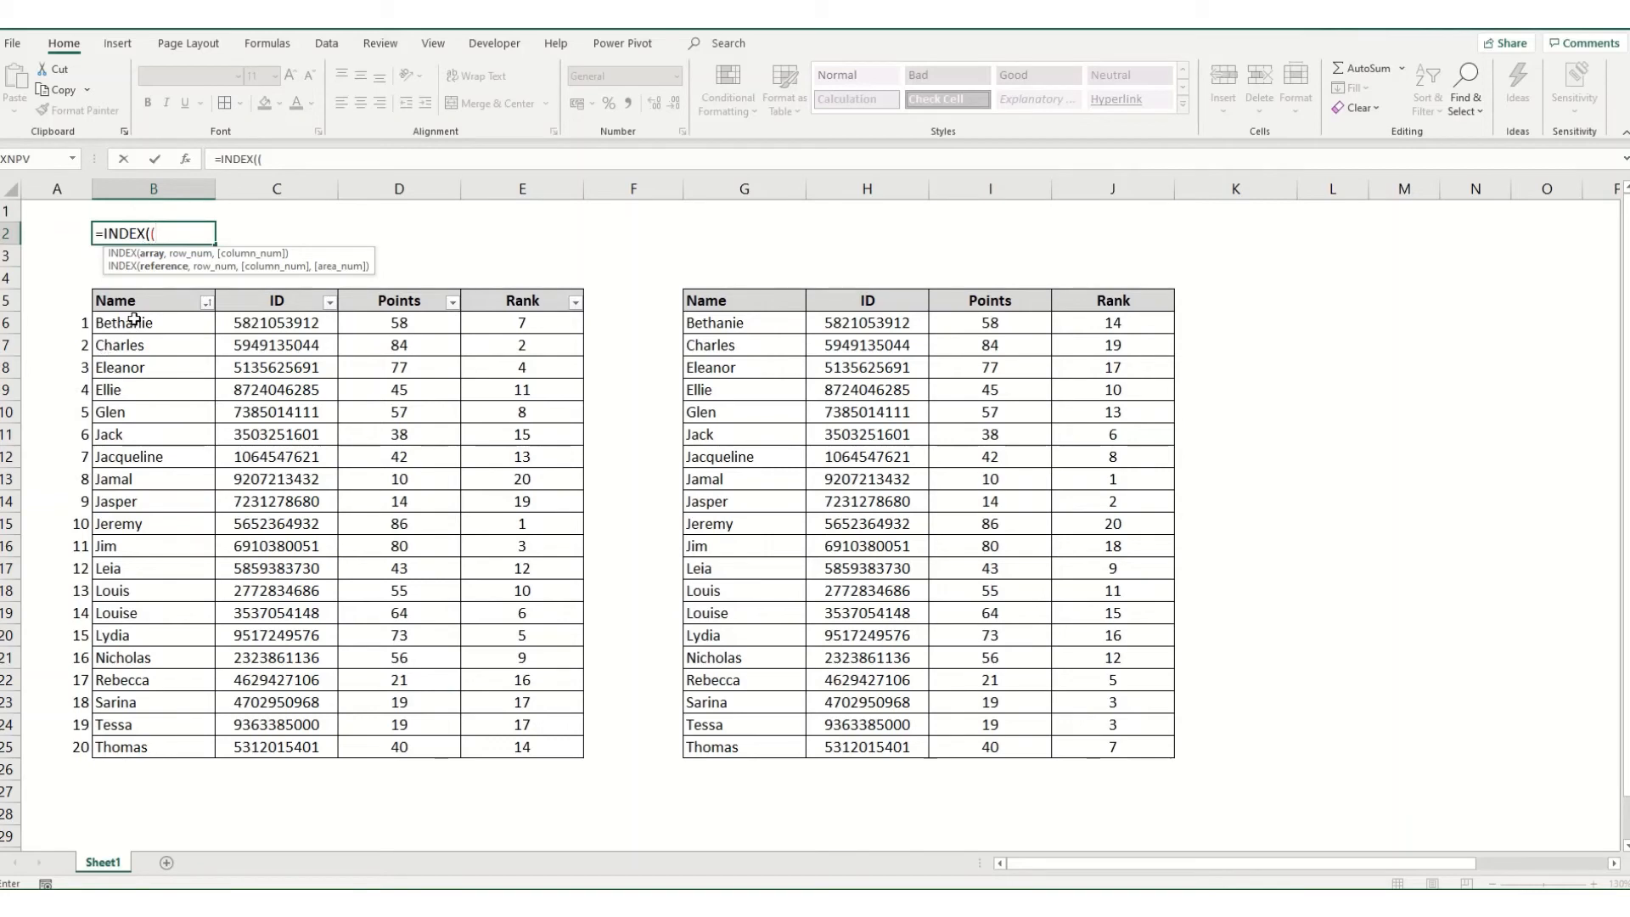
pyautogui.moveTo(128, 321); pyautogui.dragTo(508, 747)
pyautogui.write(',')
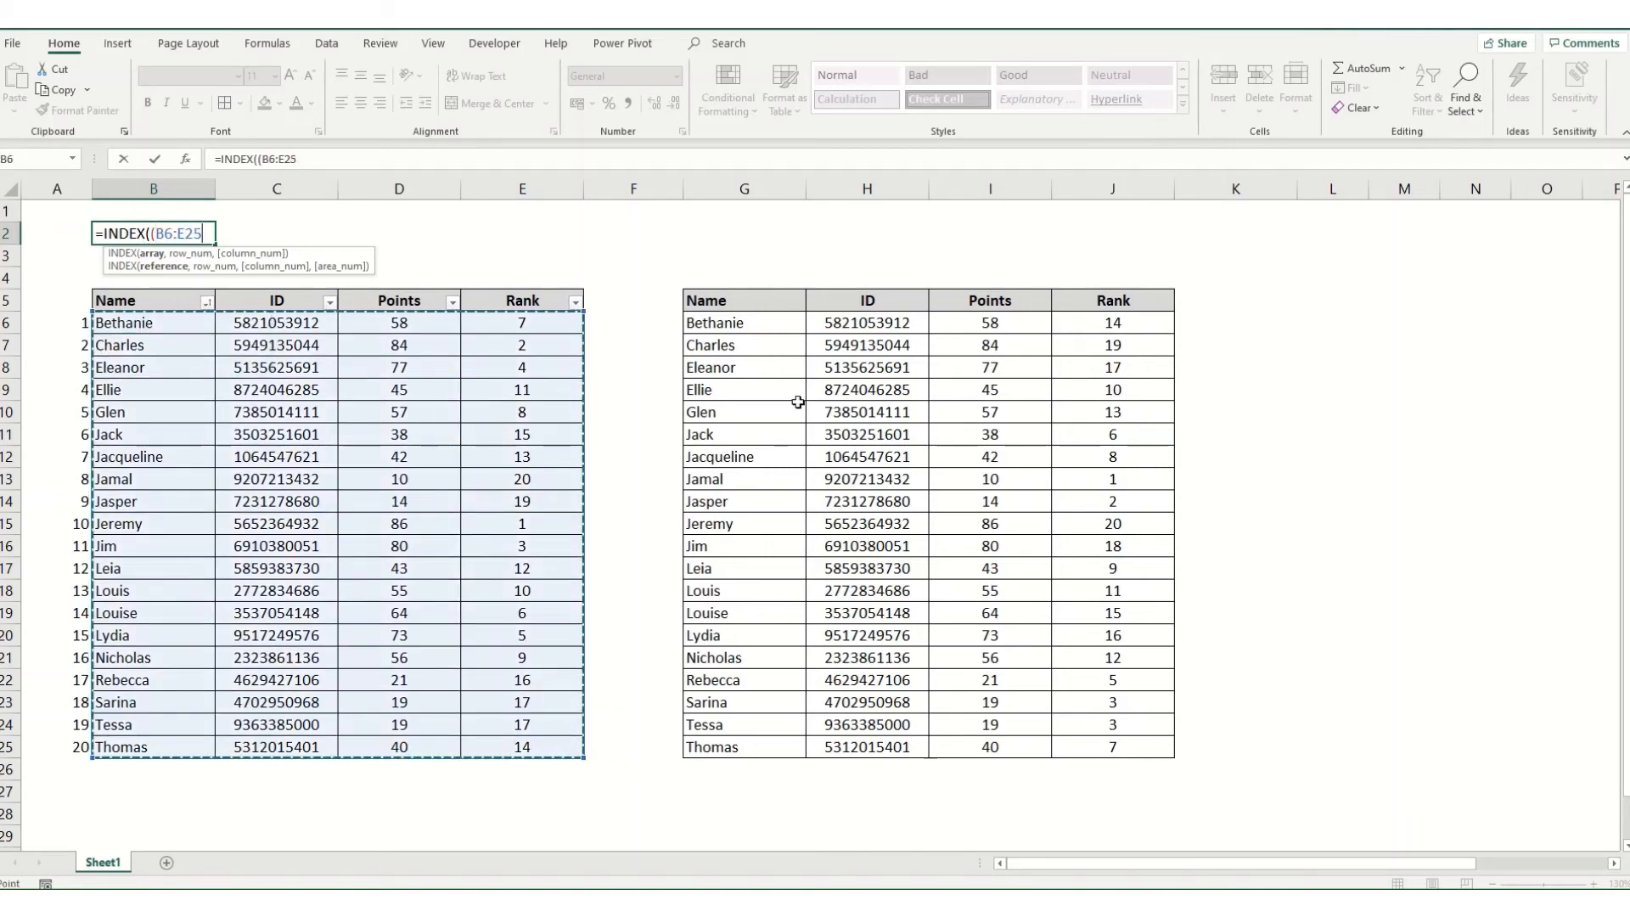
pyautogui.moveTo(762, 322); pyautogui.dragTo(1090, 692)
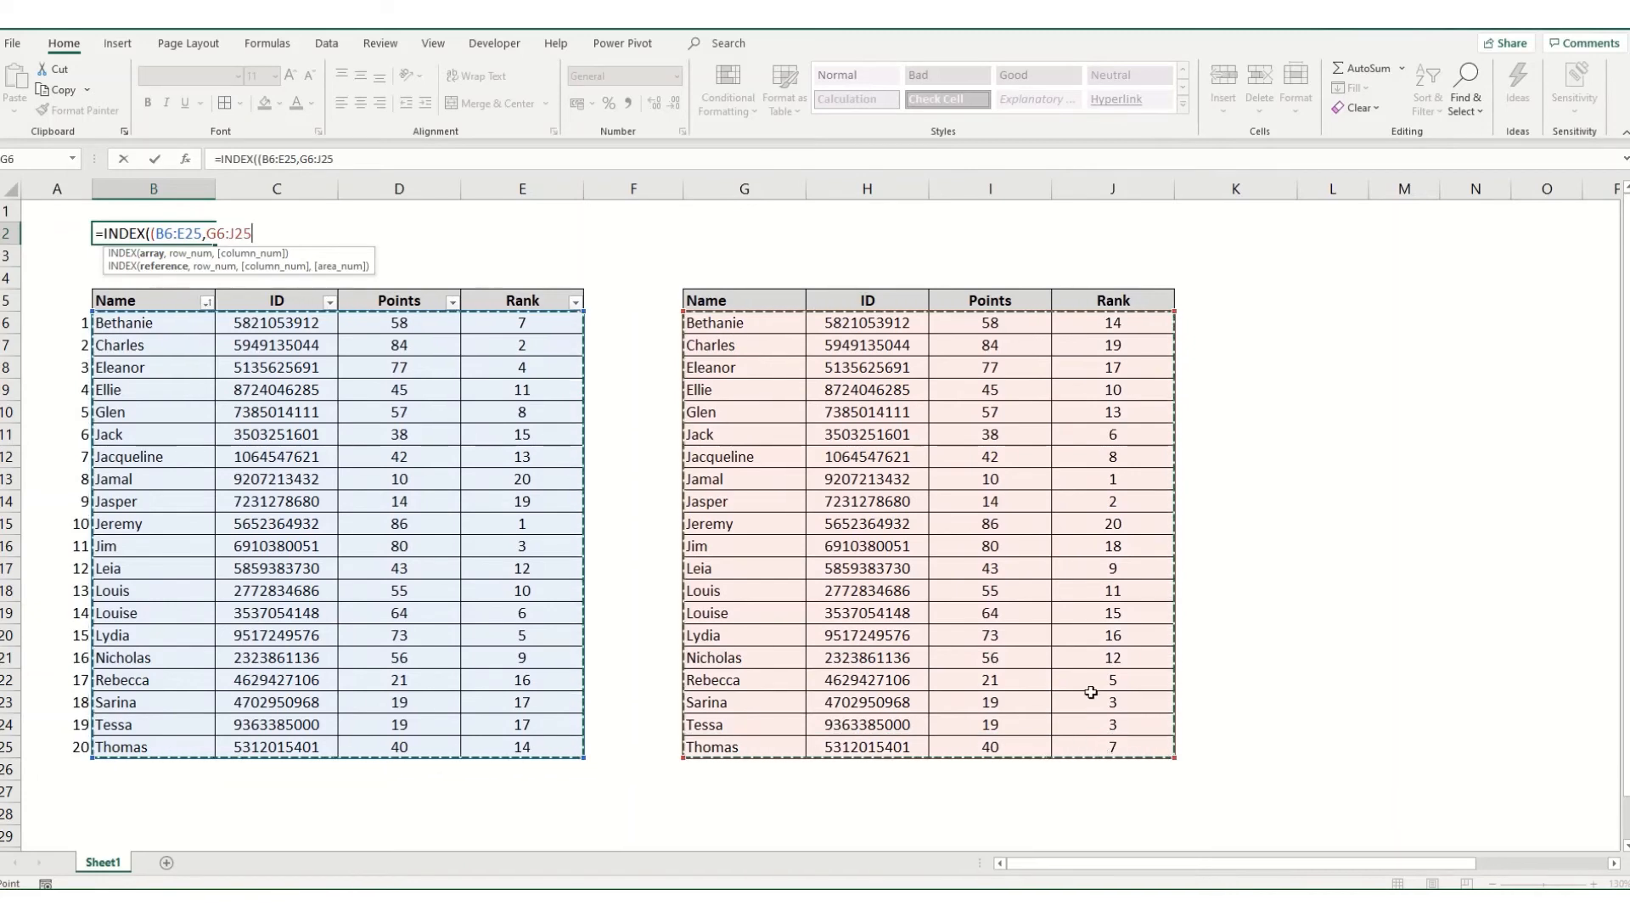
pyautogui.write(')')
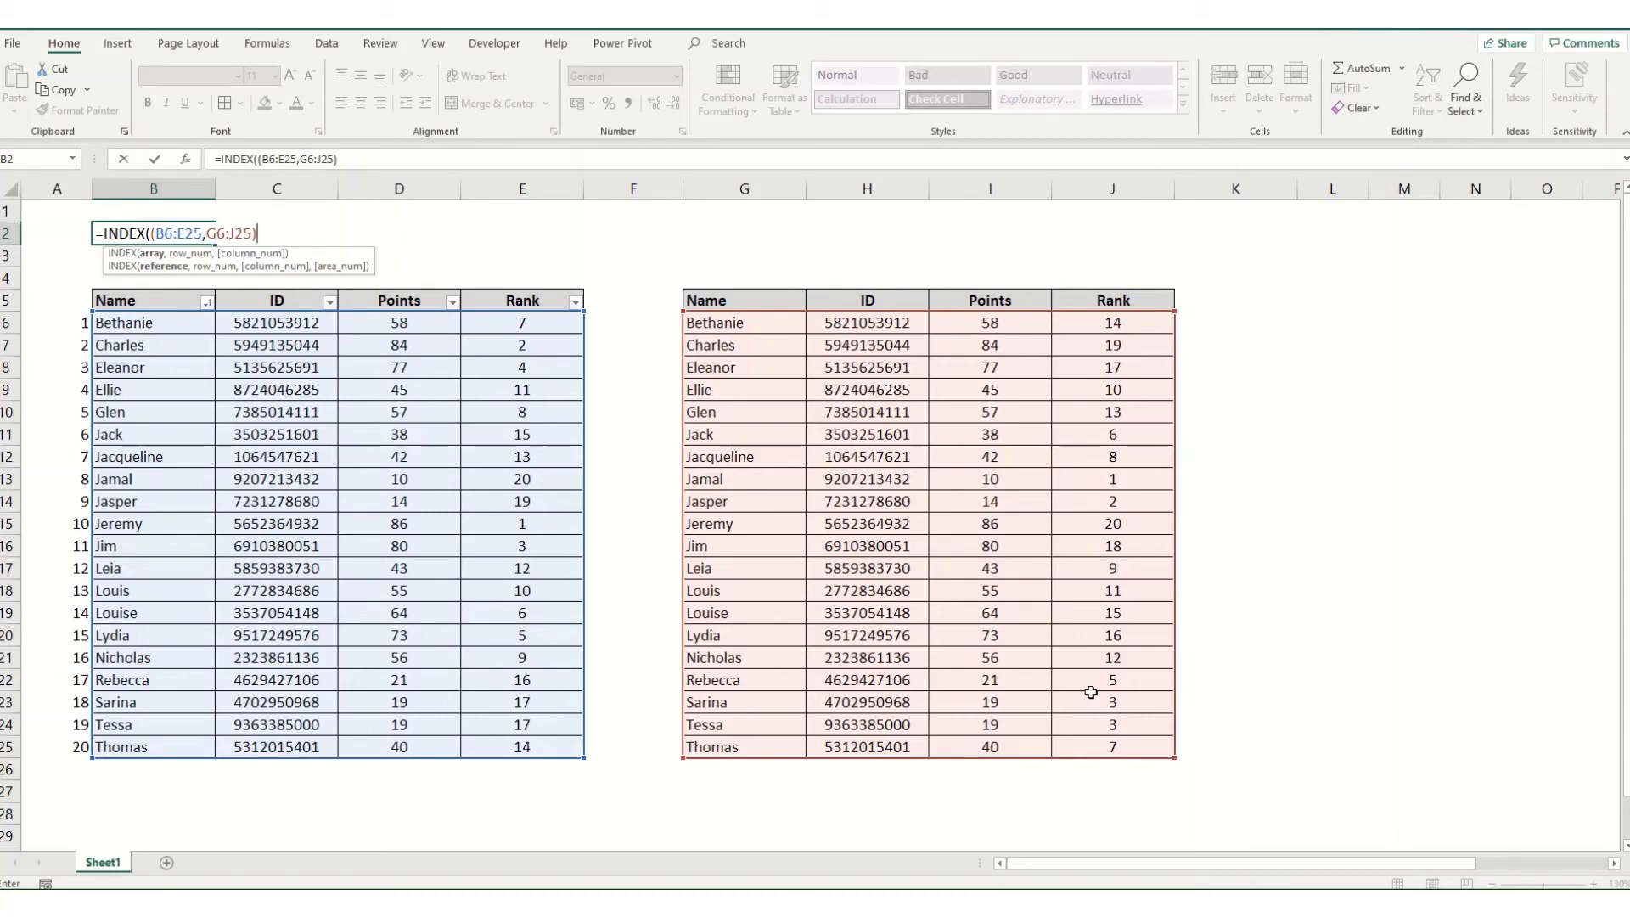
# Complete the B2 INDEX formula with row number 11, column number 4 and area number 1, and check it against row 16
pyautogui.write(',')
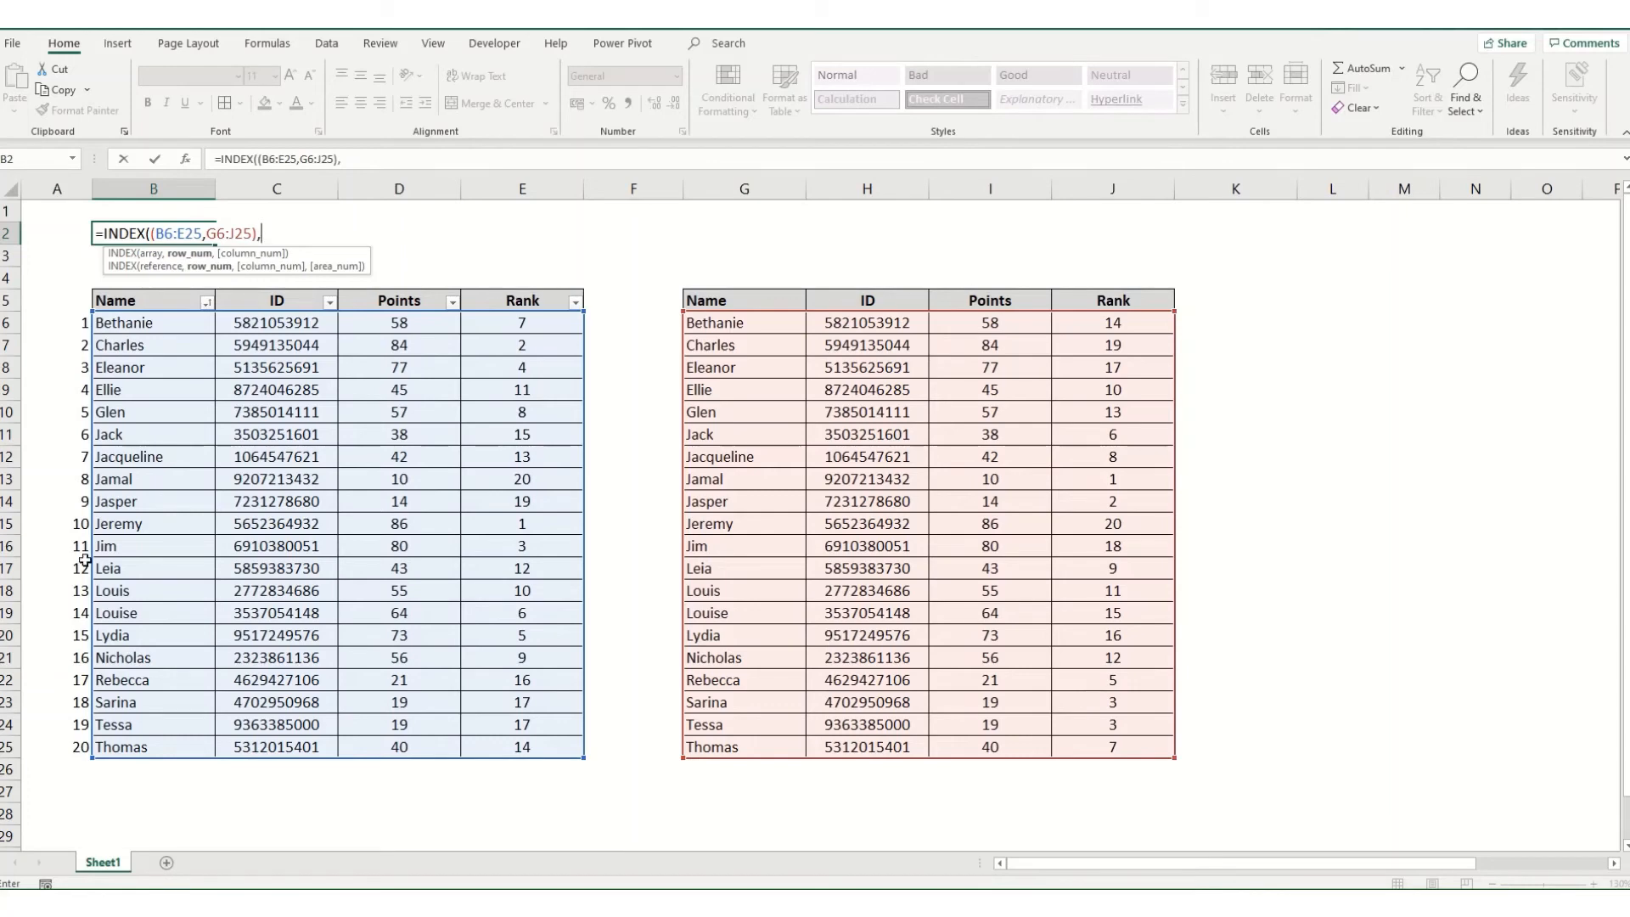
pyautogui.write('1')
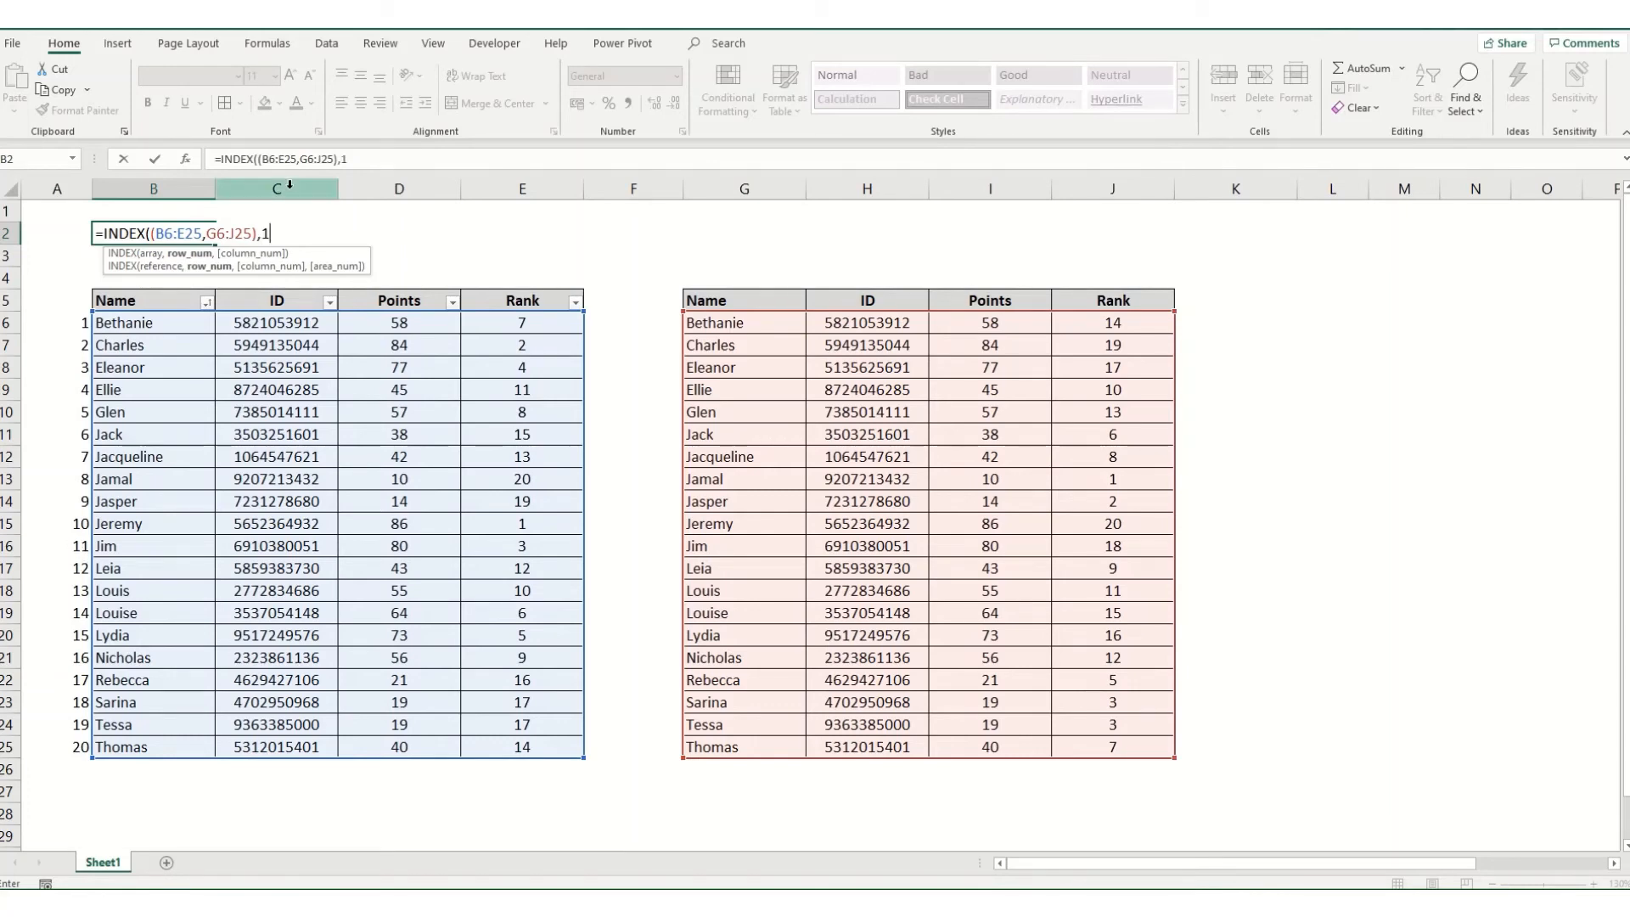
pyautogui.write('1,')
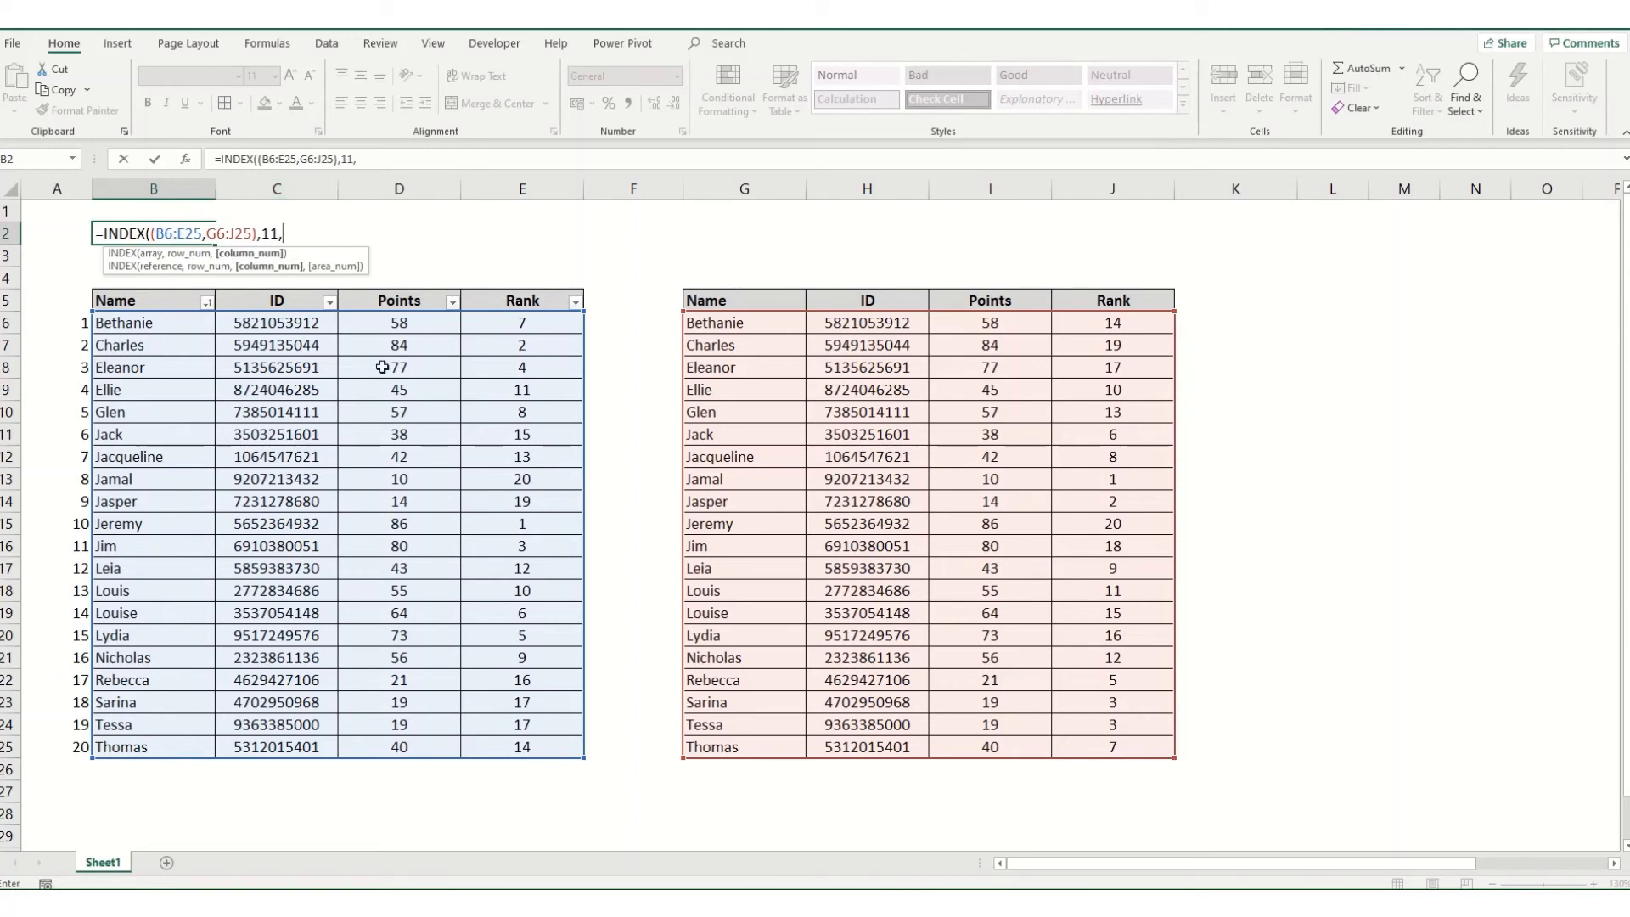
pyautogui.write('4,')
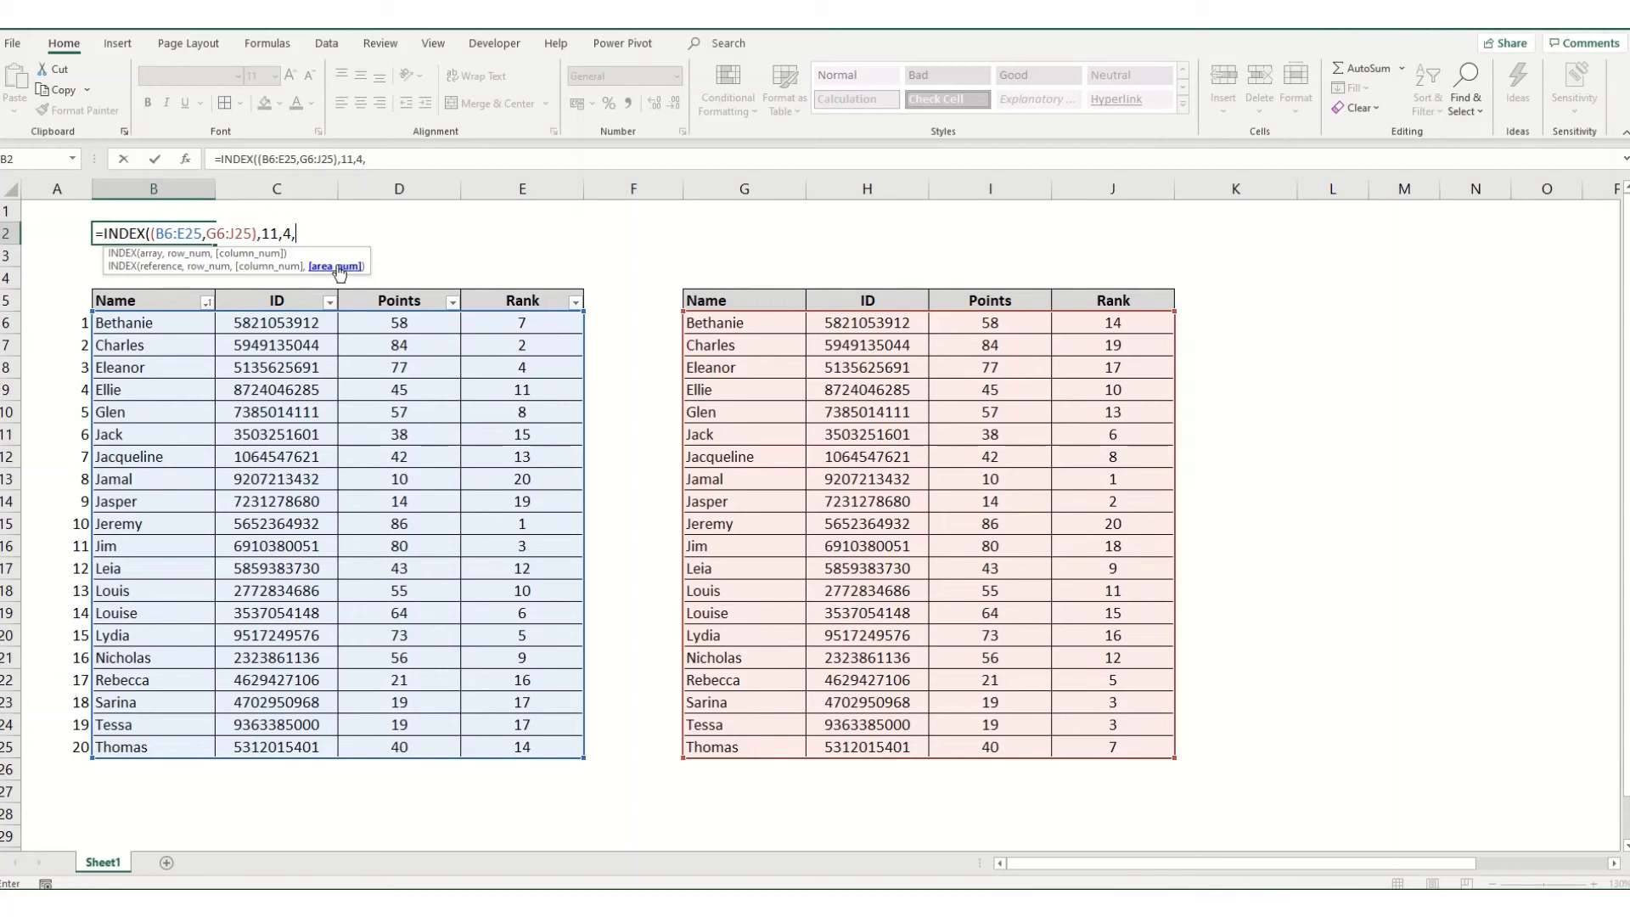
pyautogui.write('1)')
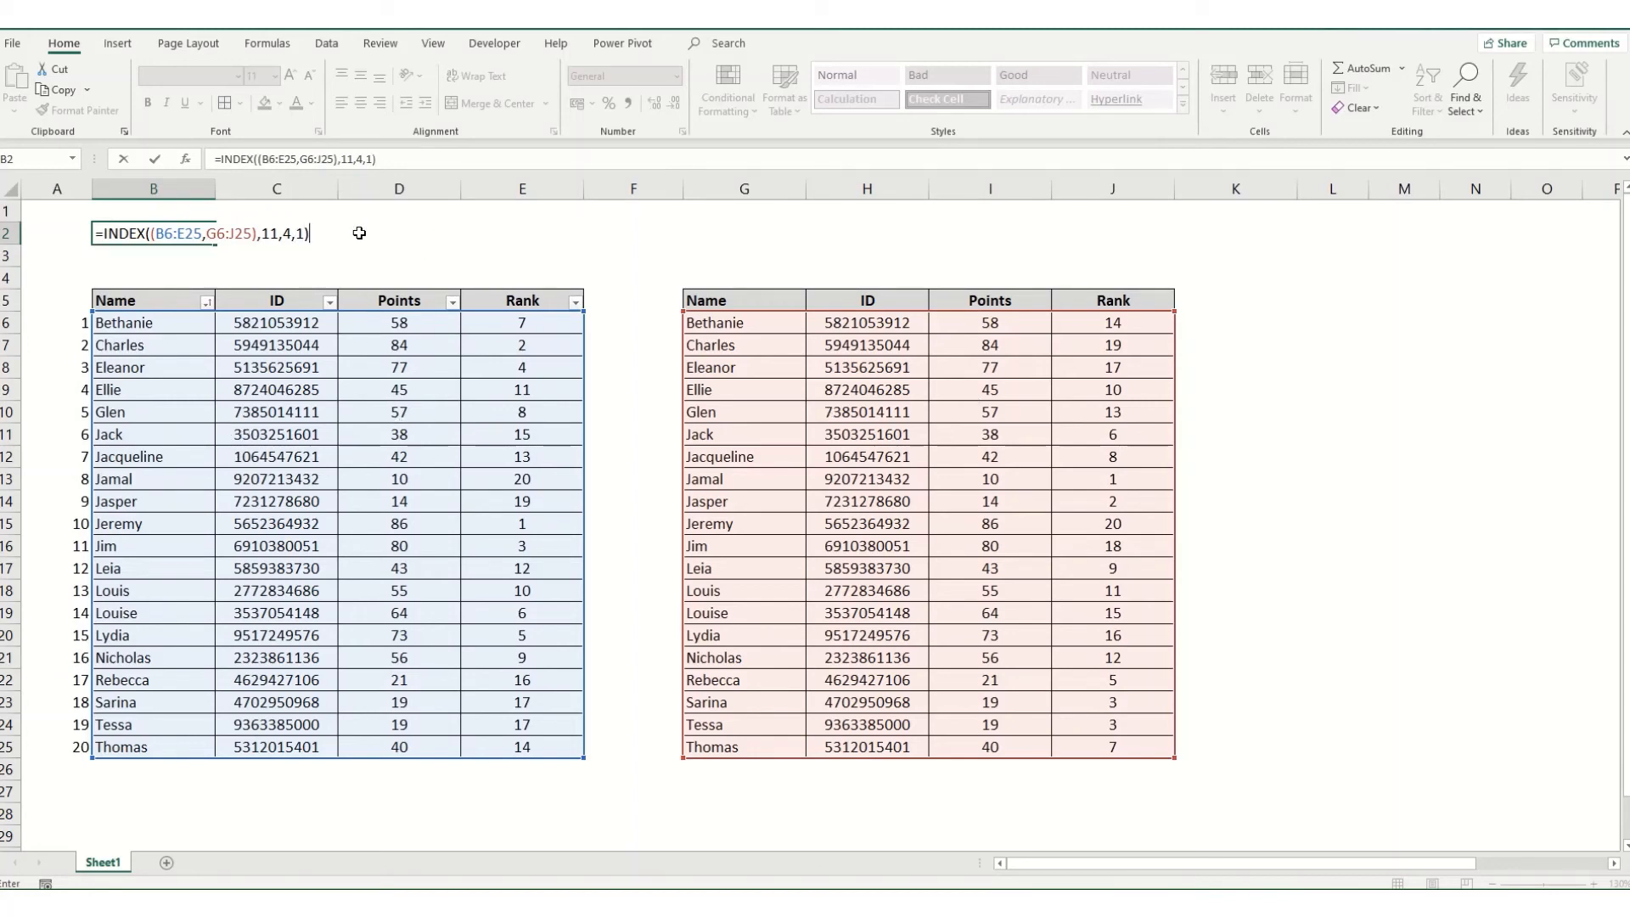
pyautogui.press('Return')
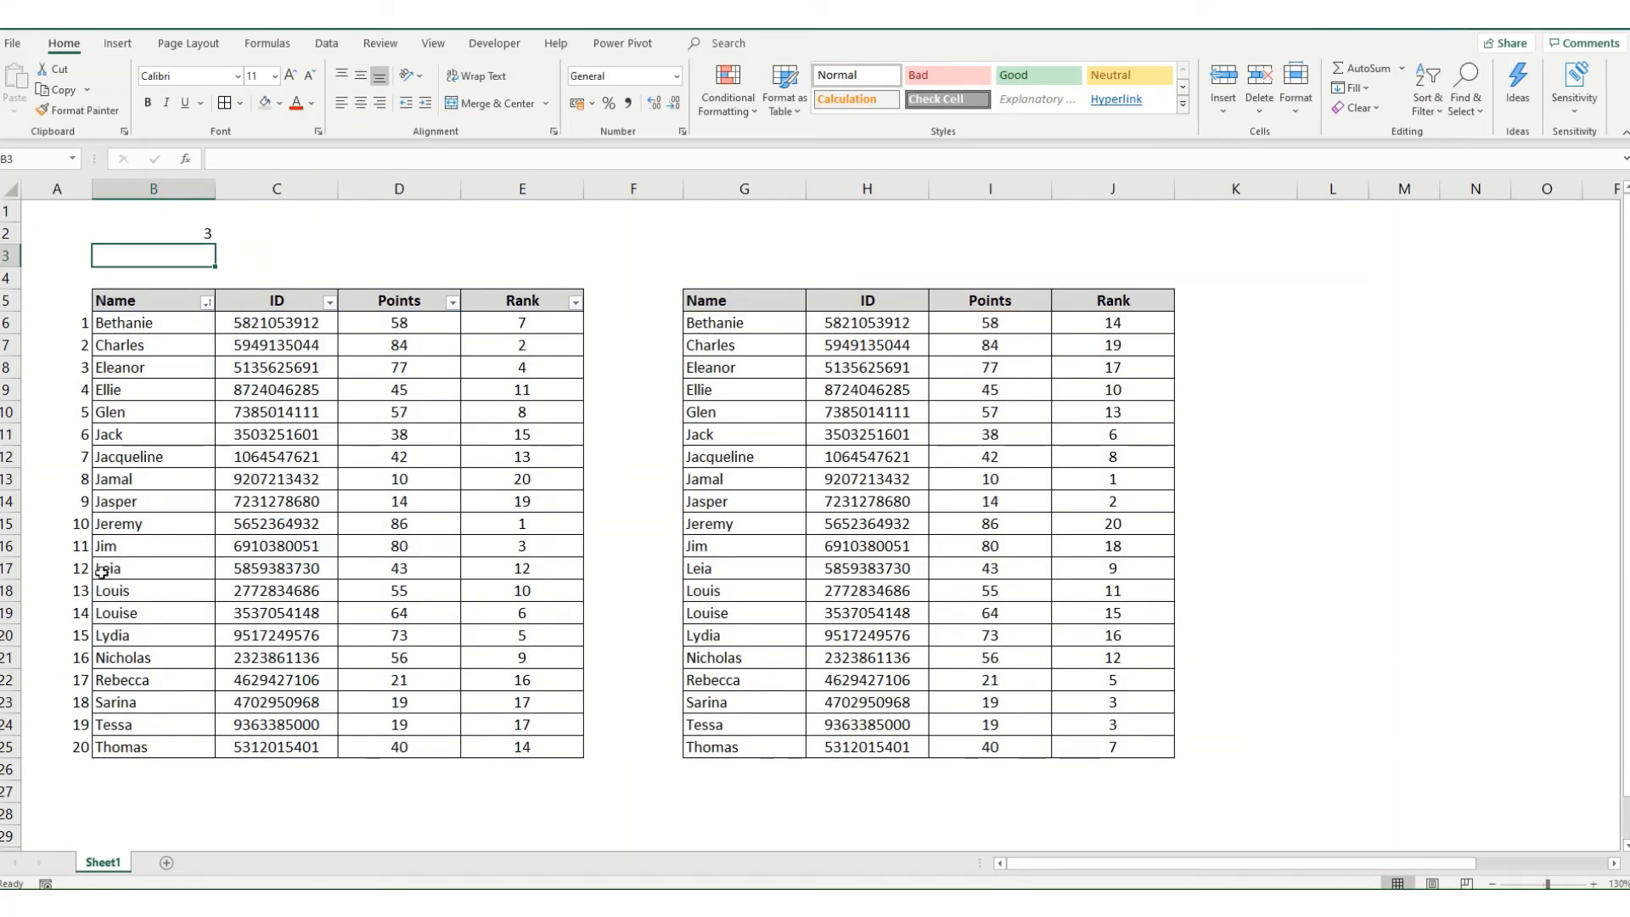
pyautogui.click(10, 545)
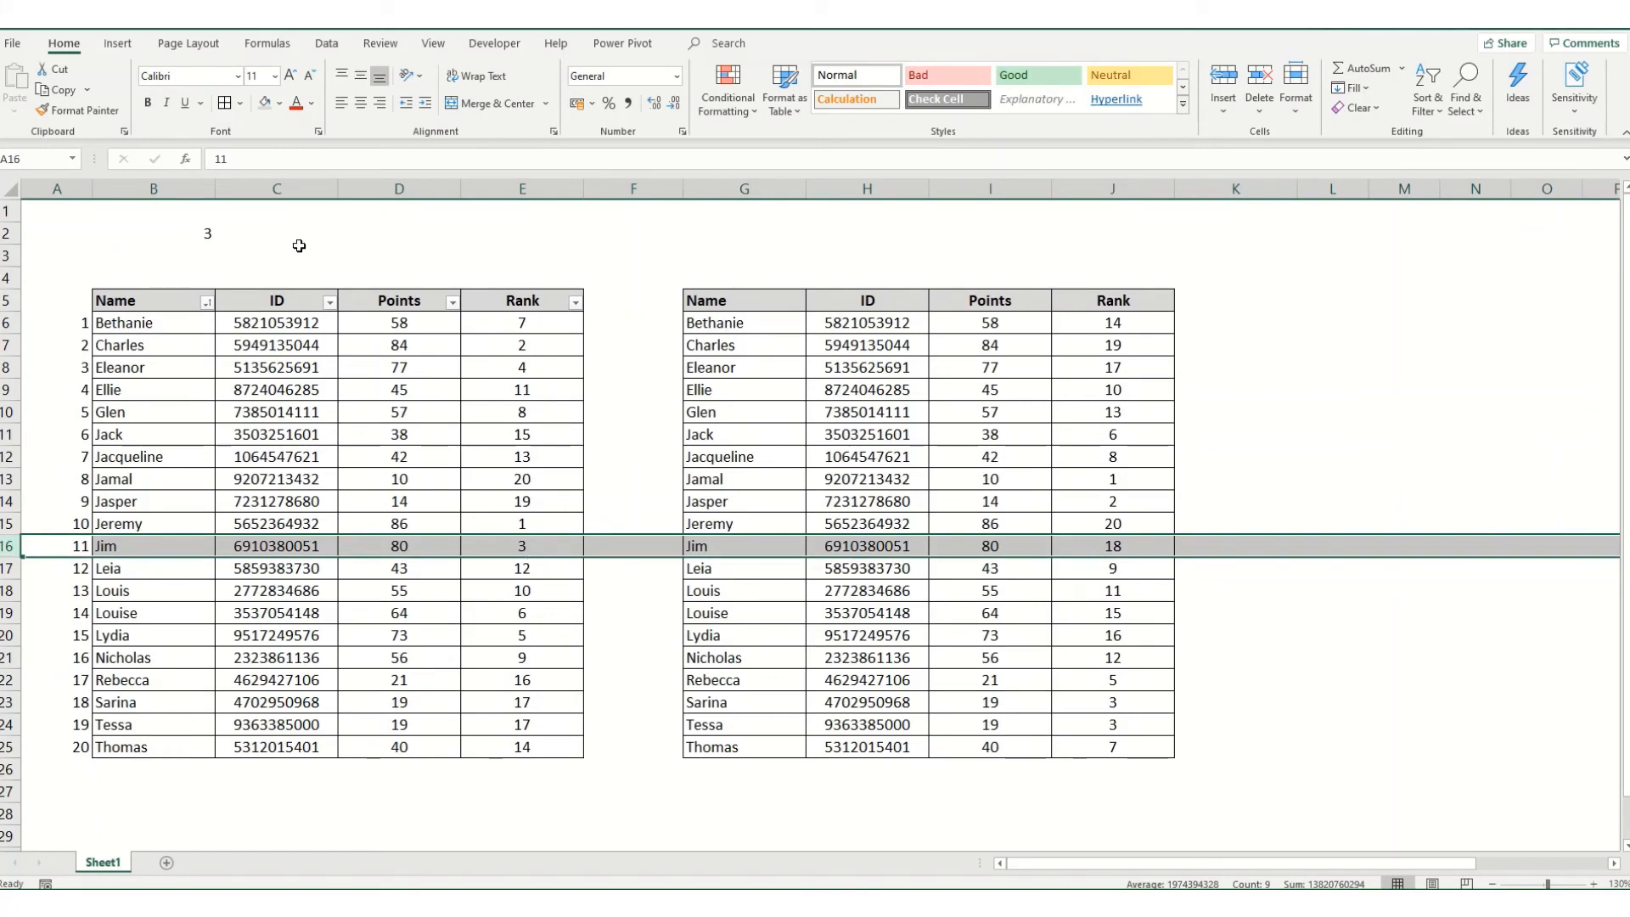
# Change the area number in the B2 INDEX formula to 2 and check it against row 16 of the second table
pyautogui.click(178, 241)
pyautogui.click(374, 160)
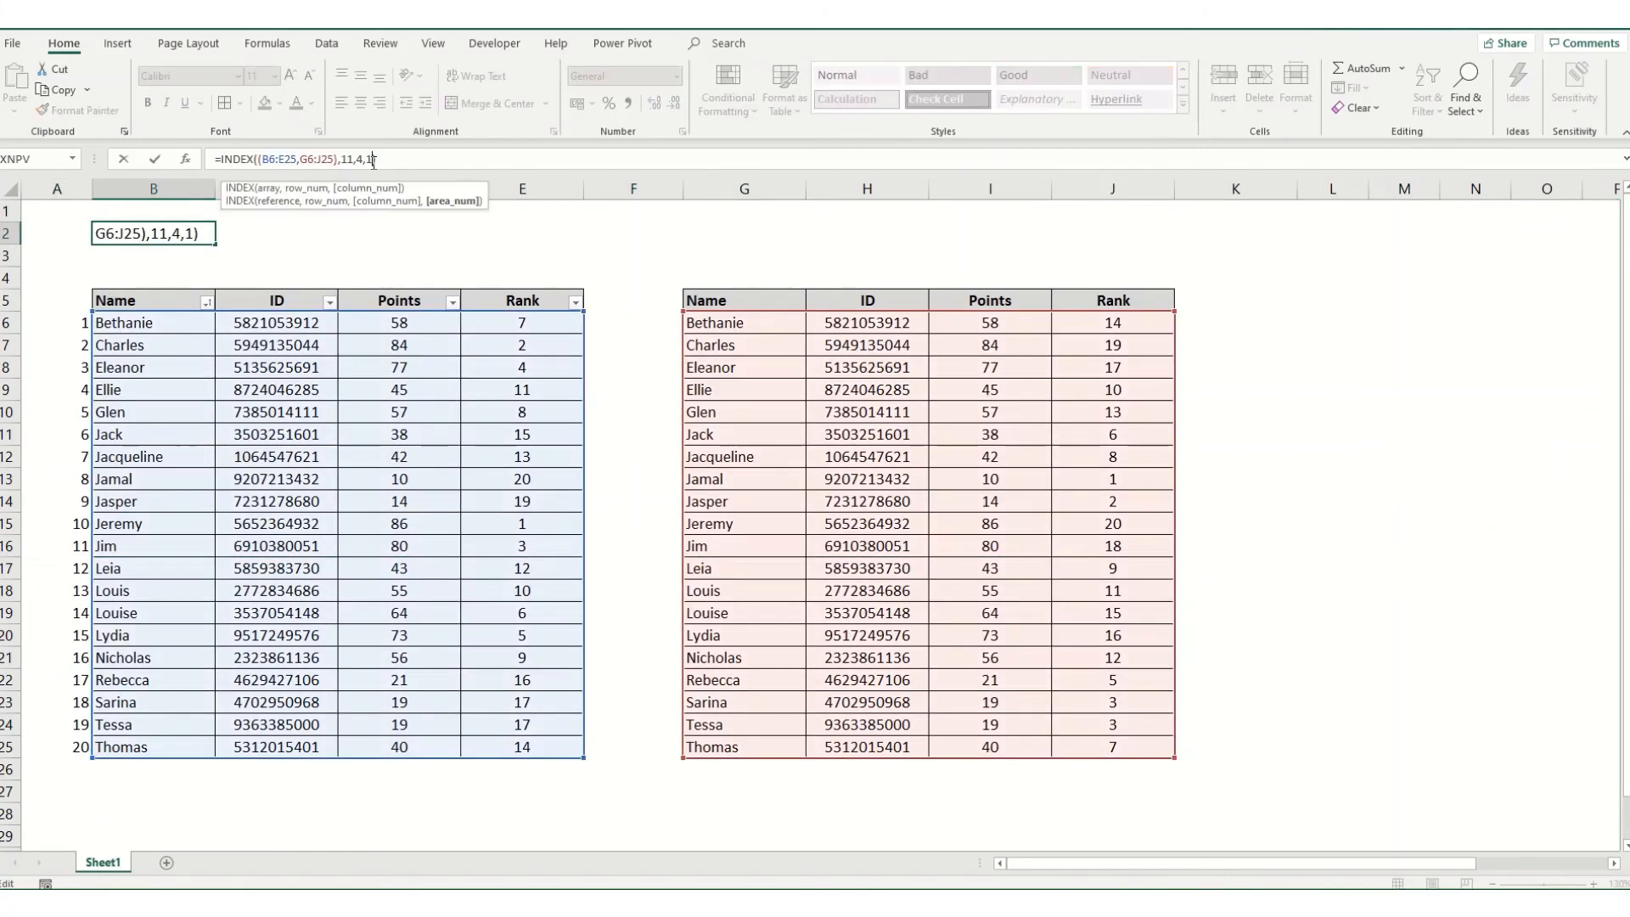
pyautogui.press('BackSpace')
pyautogui.write('2')
pyautogui.press('Return')
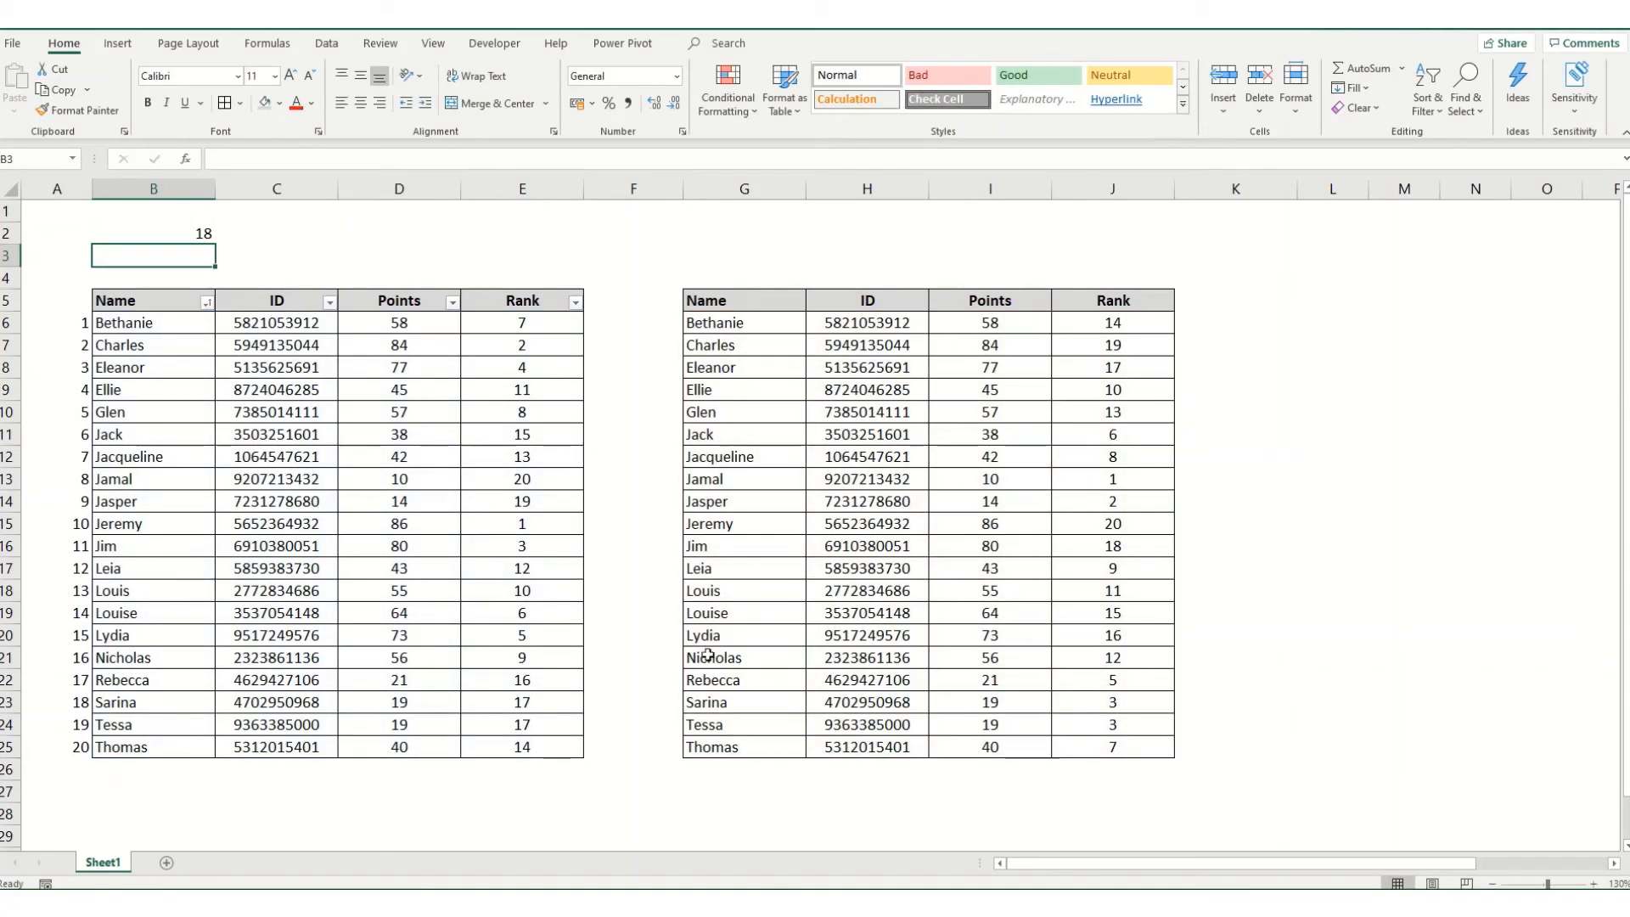
pyautogui.click(10, 546)
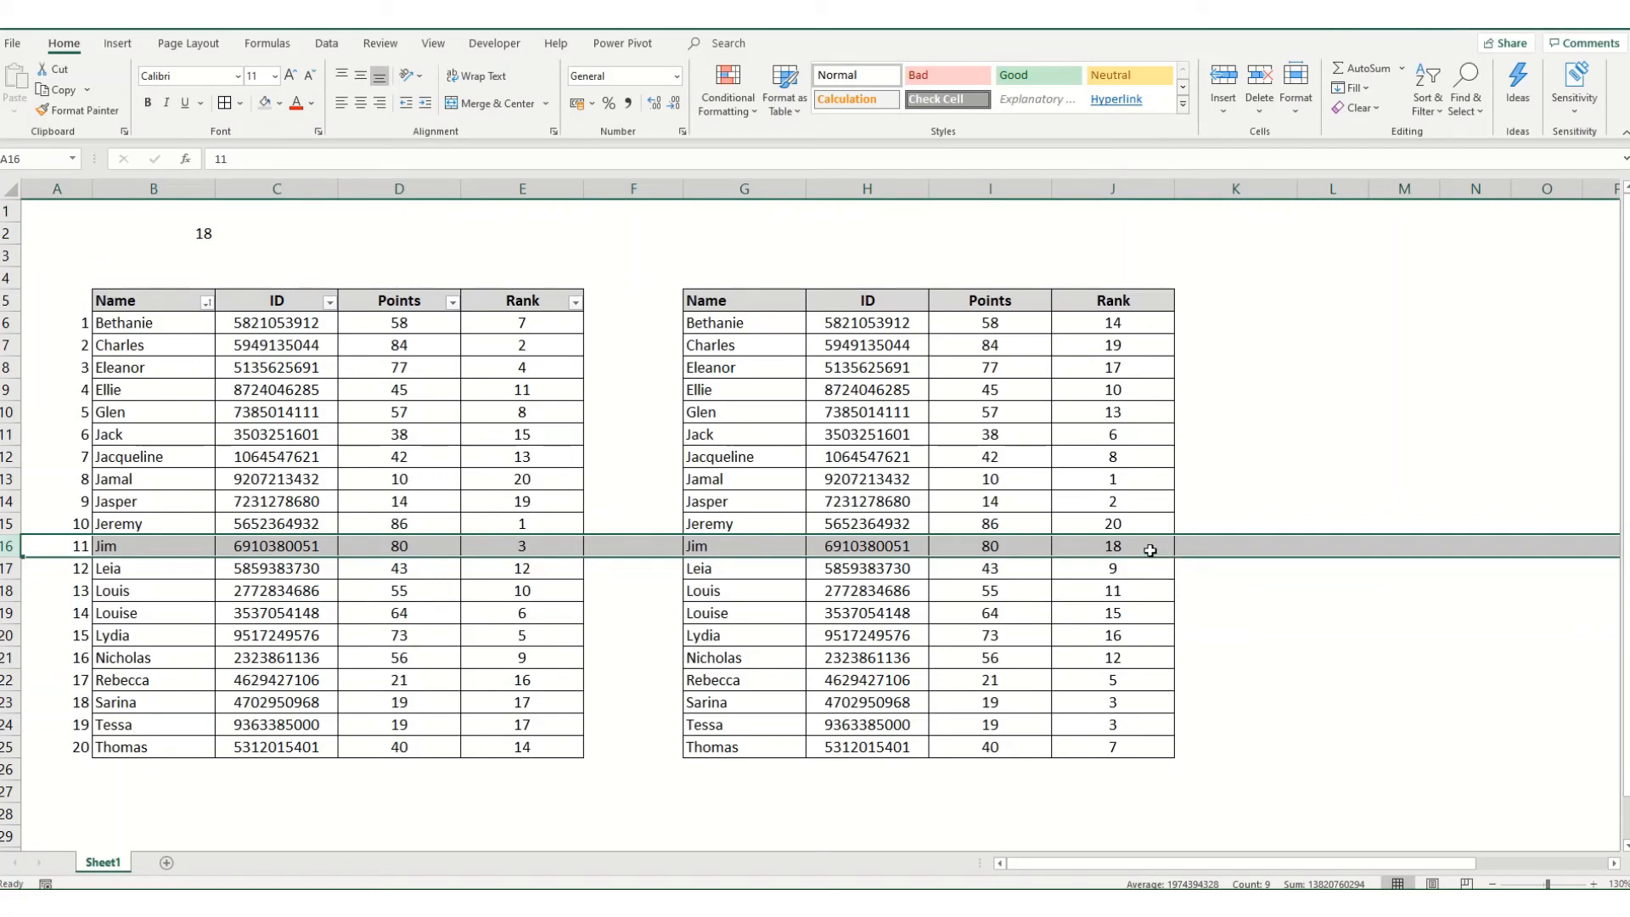
pyautogui.click(160, 238)
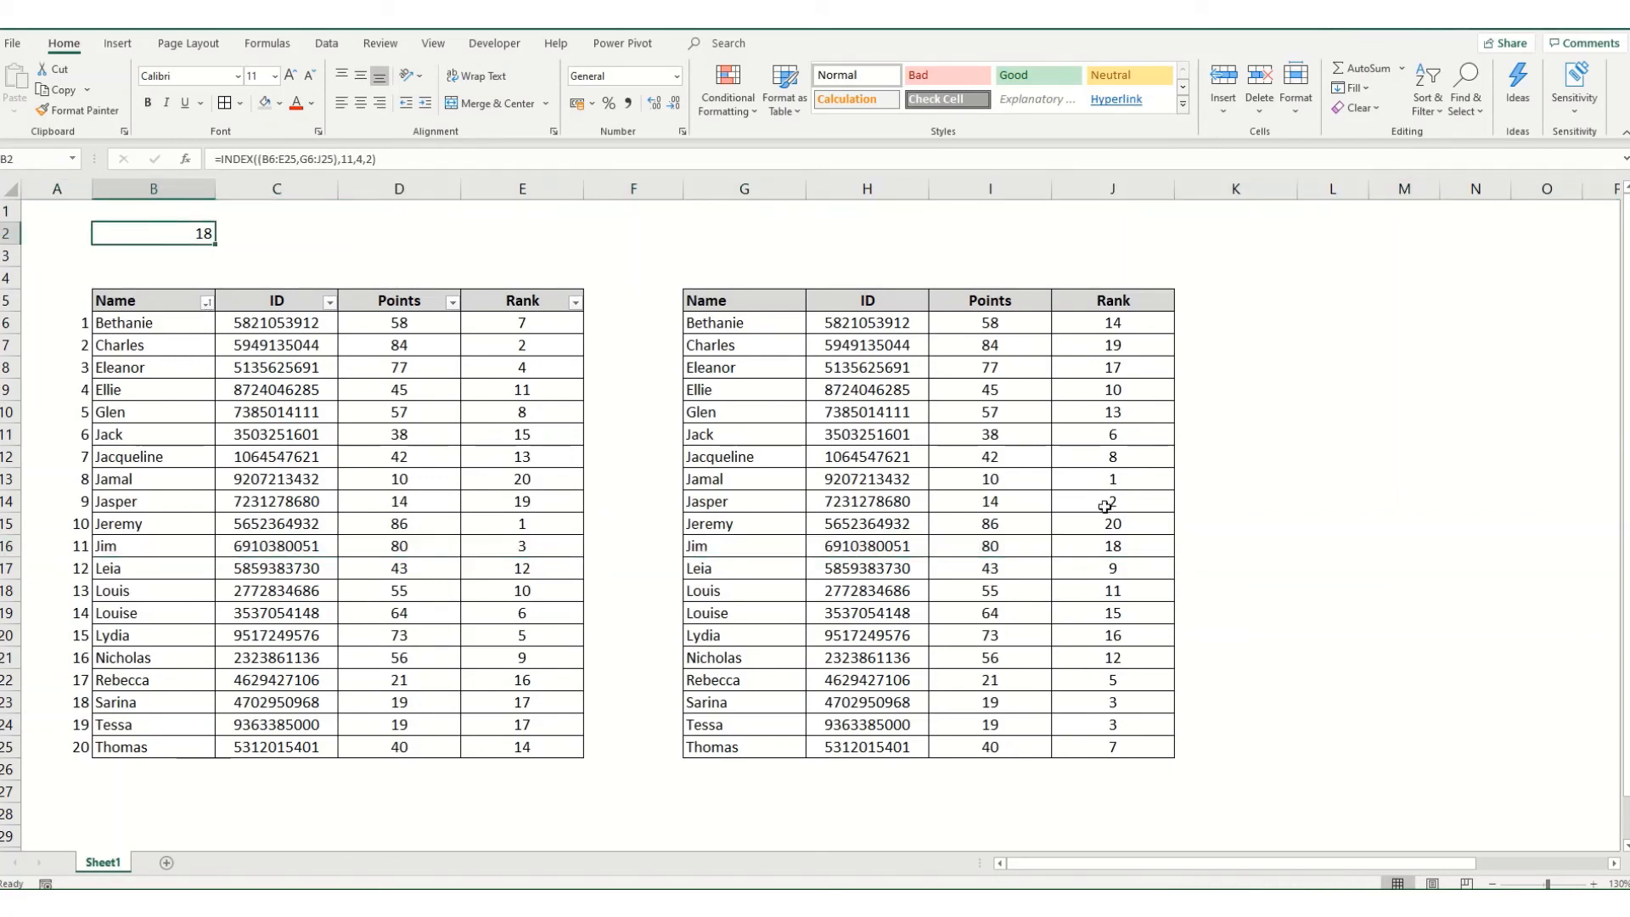